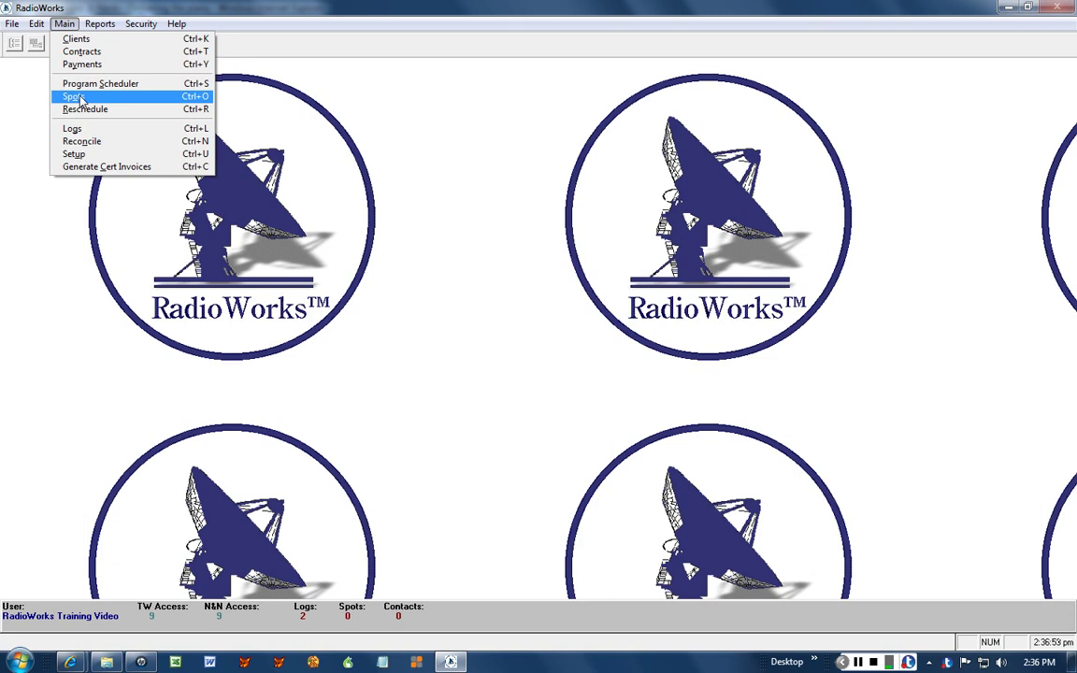
Step: Open the spots for the Automated Business Equipment contract dated 10/26/2010
click(77, 98)
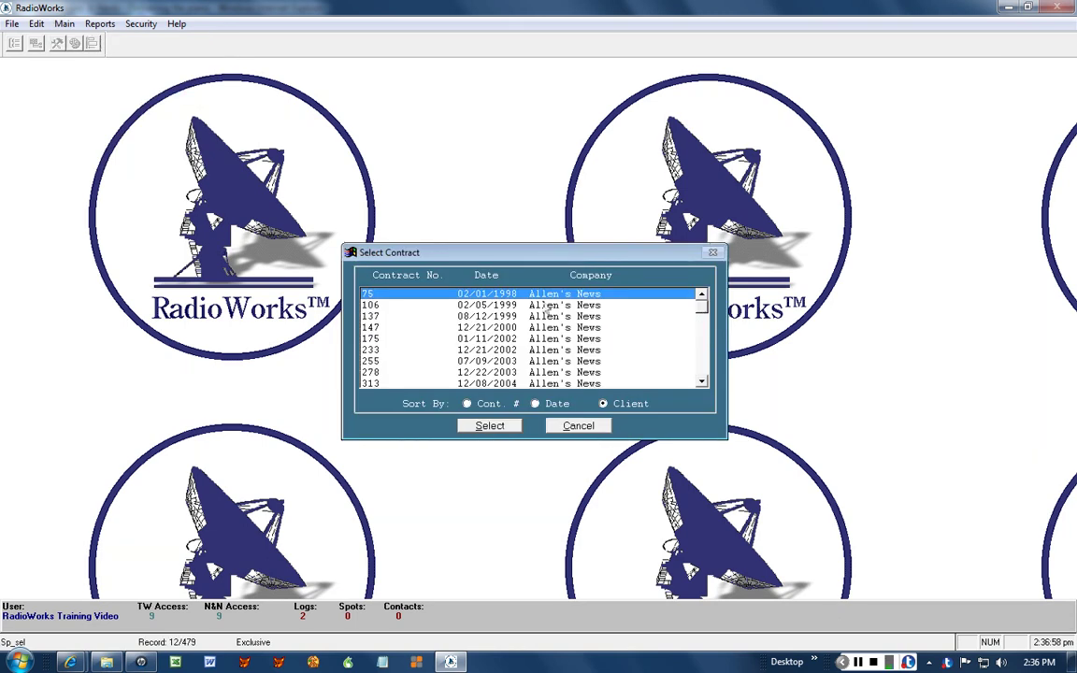
click(703, 344)
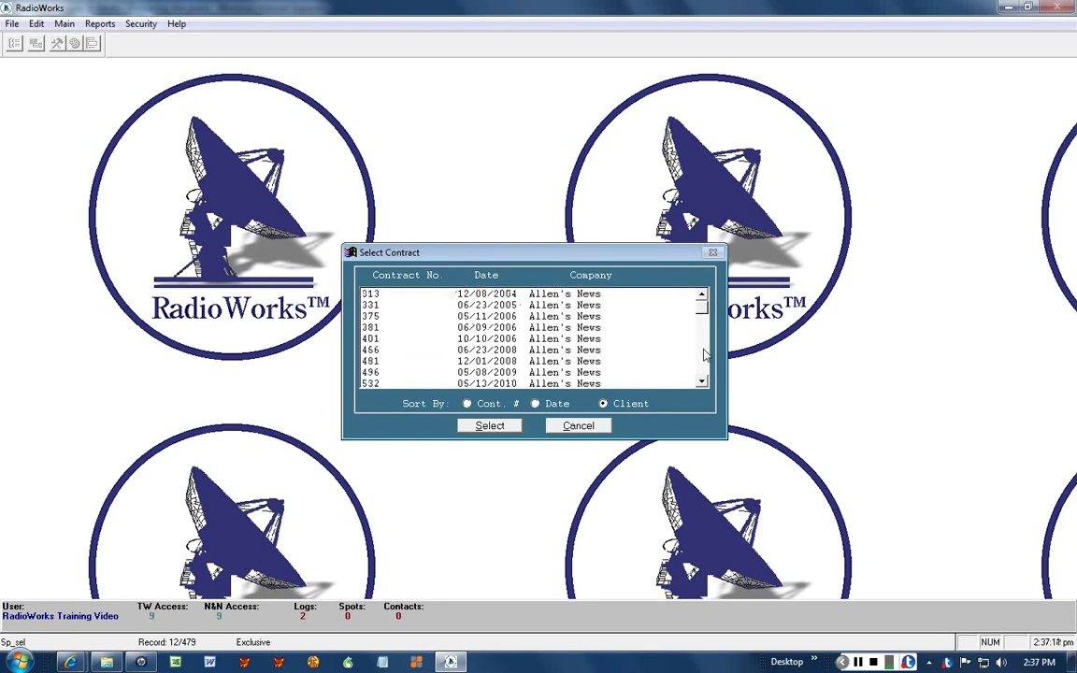
click(706, 354)
click(705, 354)
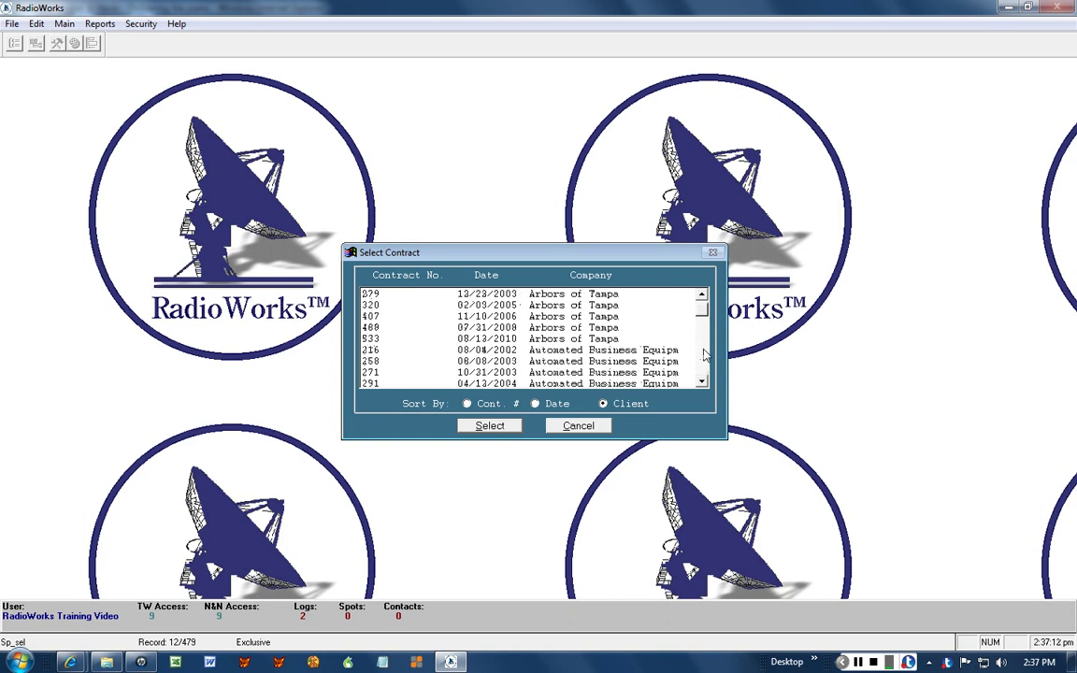
click(705, 354)
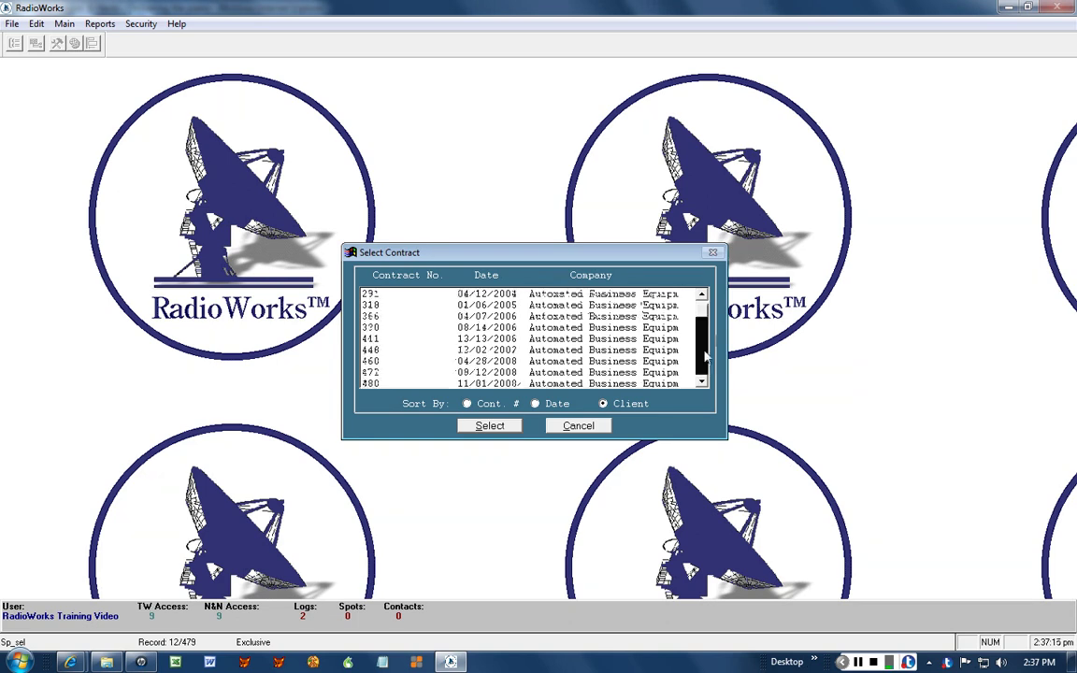
click(705, 353)
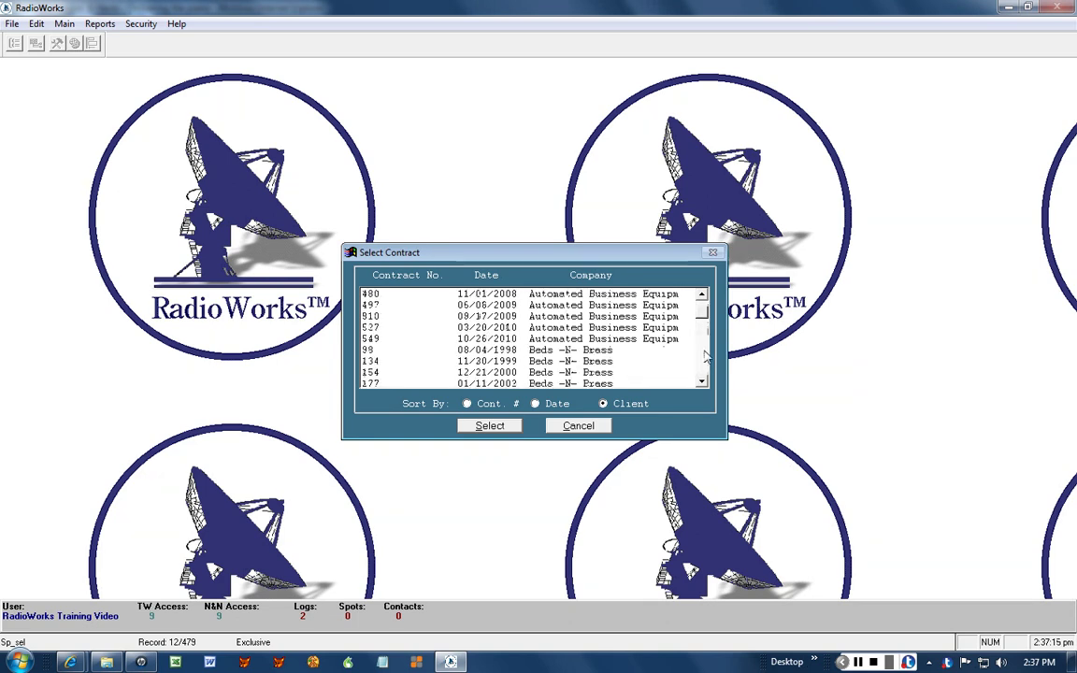
double_click(480, 339)
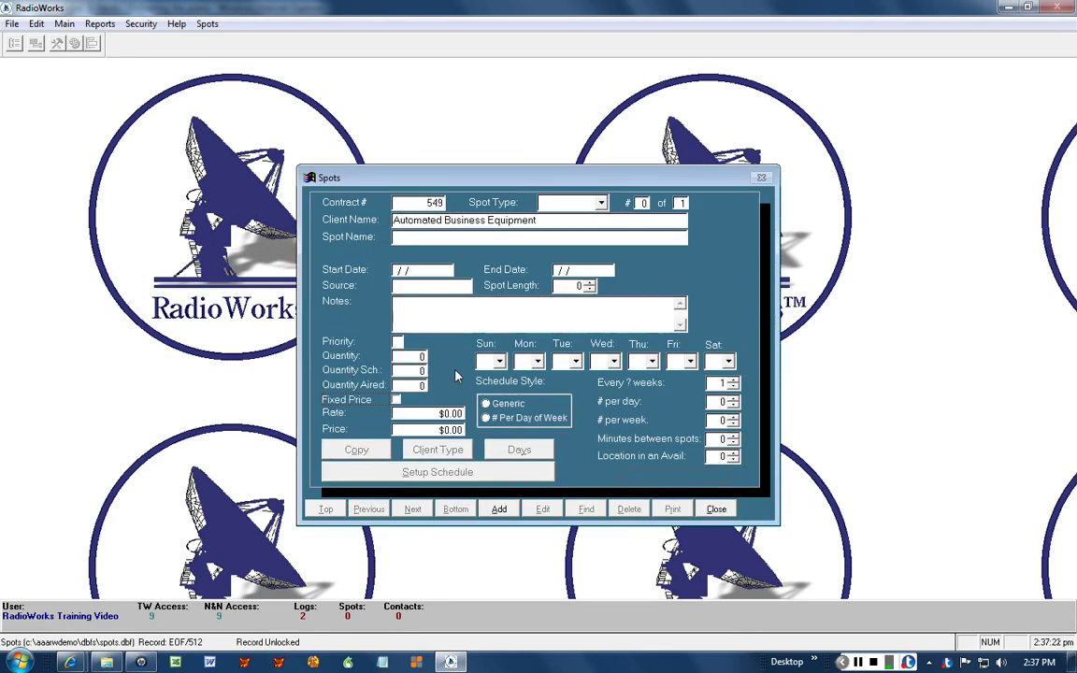
Step: Add a new spot to the contract and set its spot type to Commercial
click(499, 510)
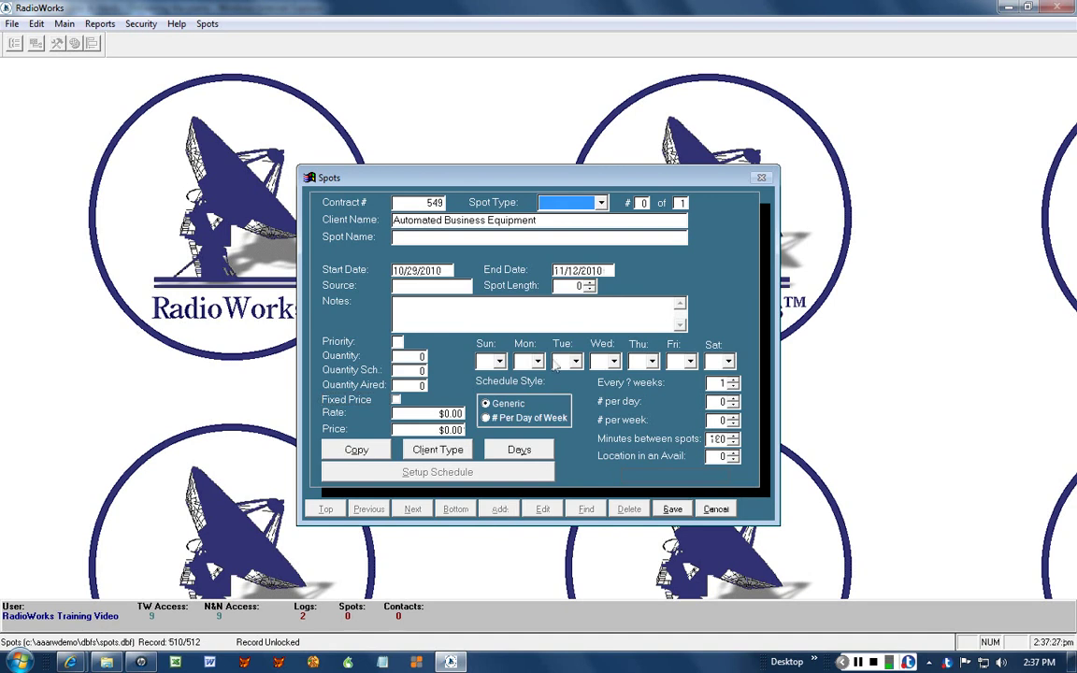
click(602, 204)
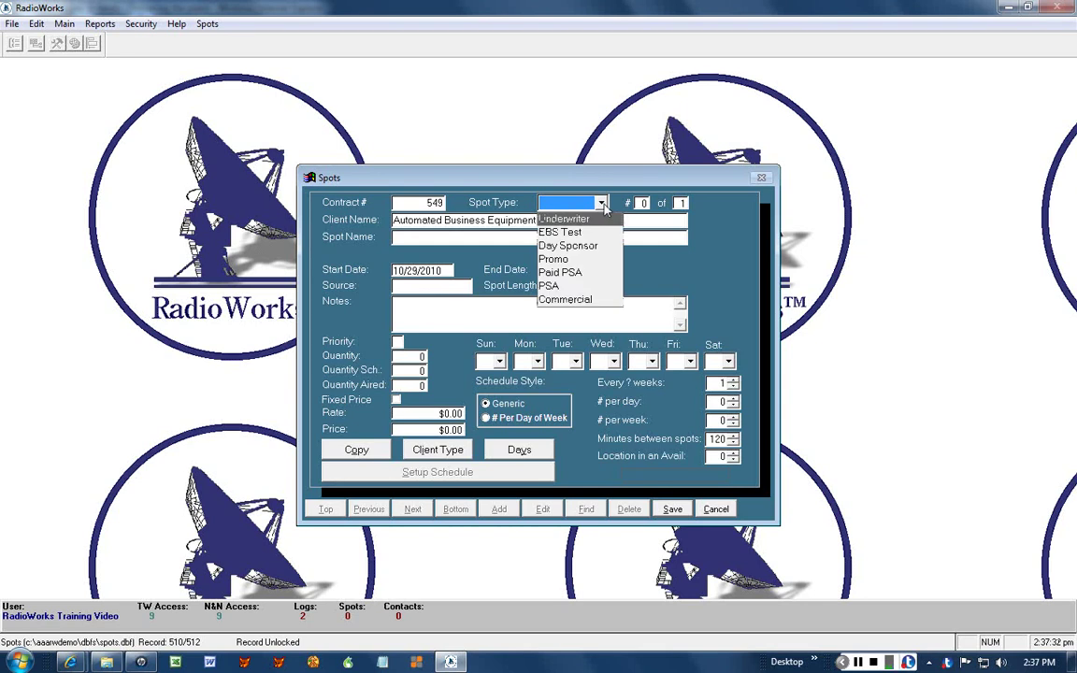
click(602, 204)
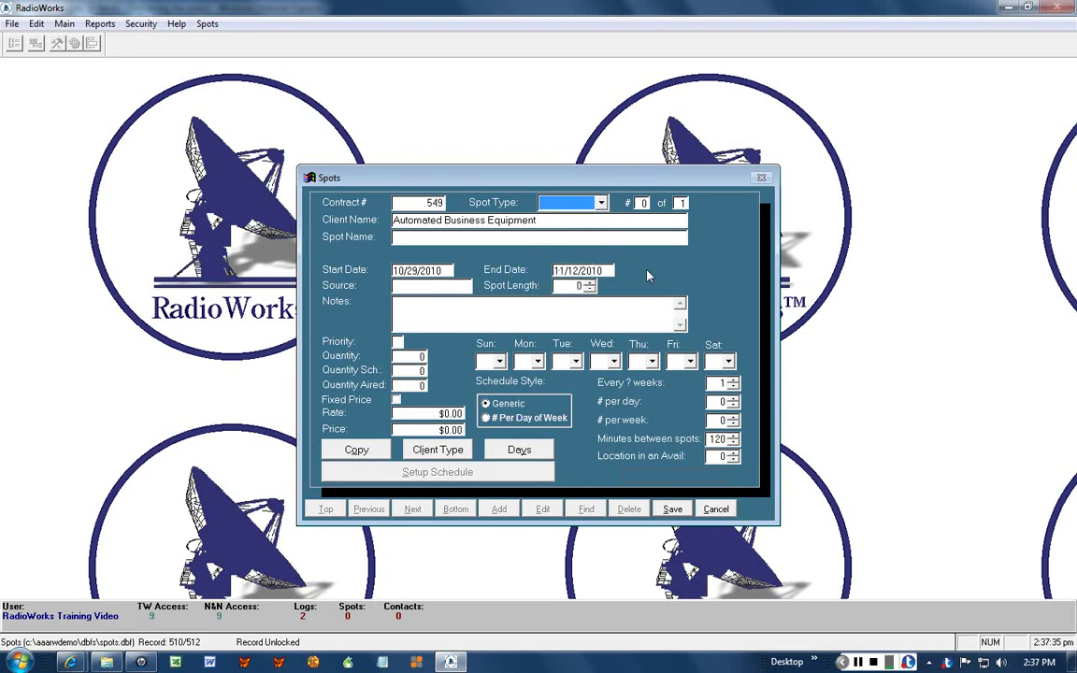
key(c)
key(Tab)
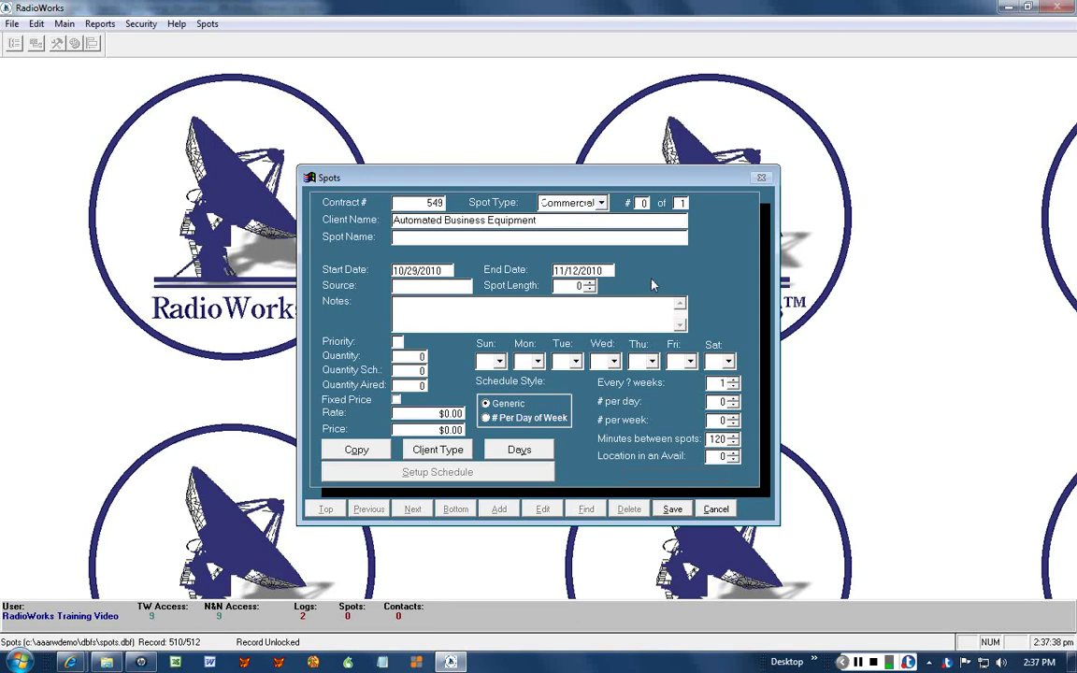
Step: Name the spot Automated Business Equipment and set its end date to 04/12/2011
text(Automated Business Eq)
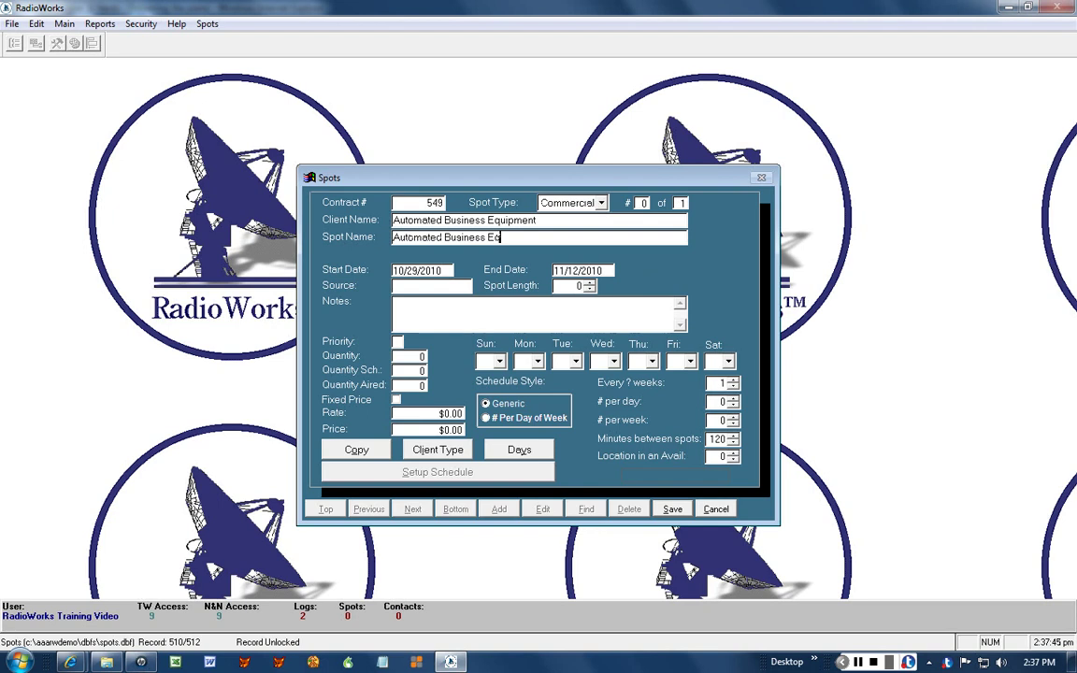
text(uipment)
text(9)
double_click(577, 271)
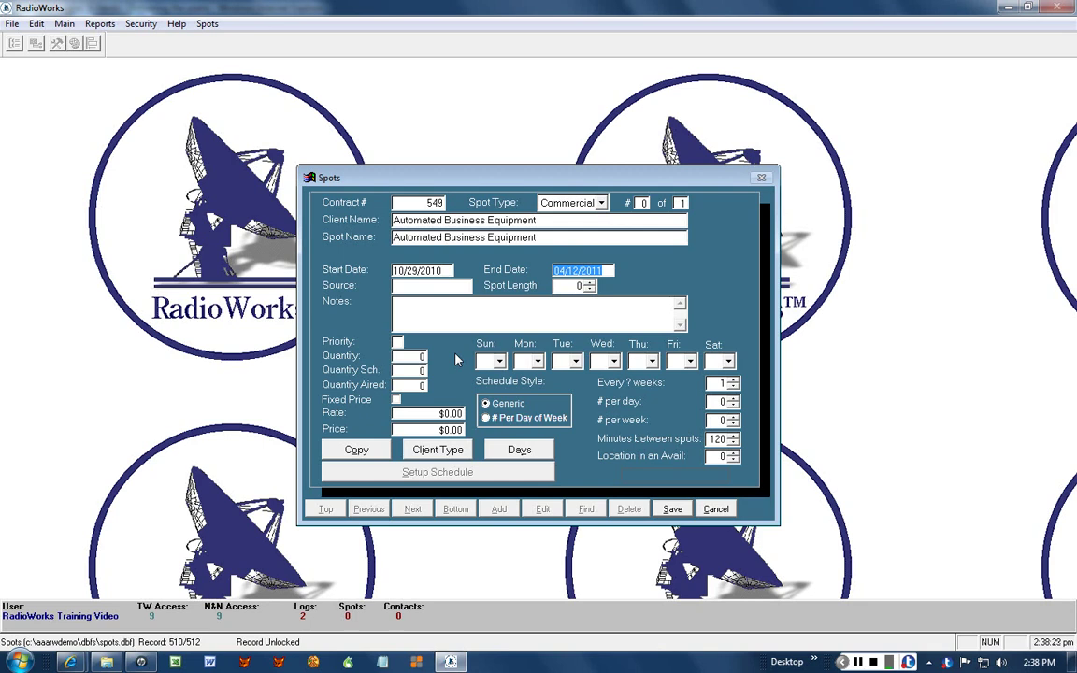
Step: Enter 94956 as the spot's source and set the spot length to 30
click(410, 288)
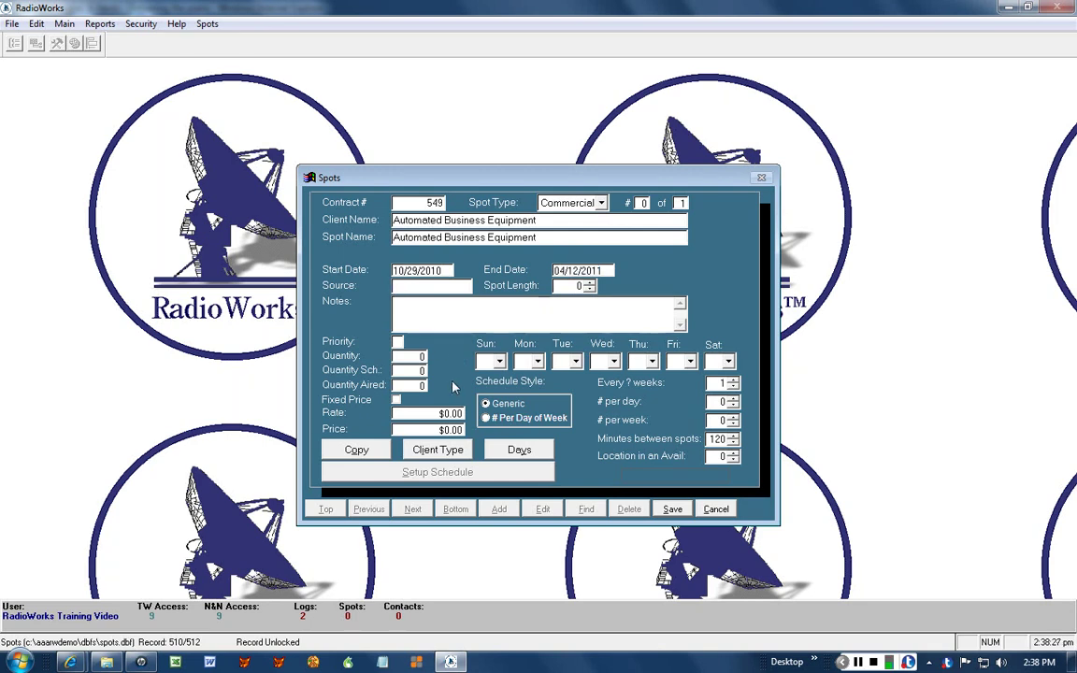
text(94)
text(958)
key(Tab)
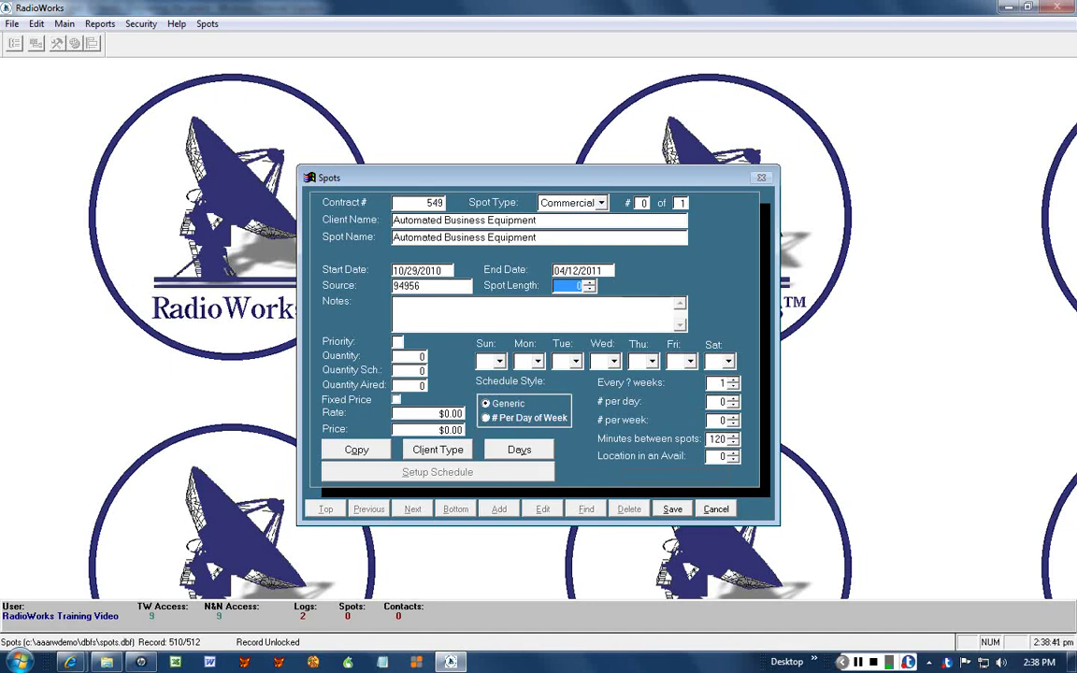
text(30)
Step: Use the # Per Day of Week schedule style and assign 1 spot to Sunday, 2 to Monday and 3 to Tuesday
click(485, 418)
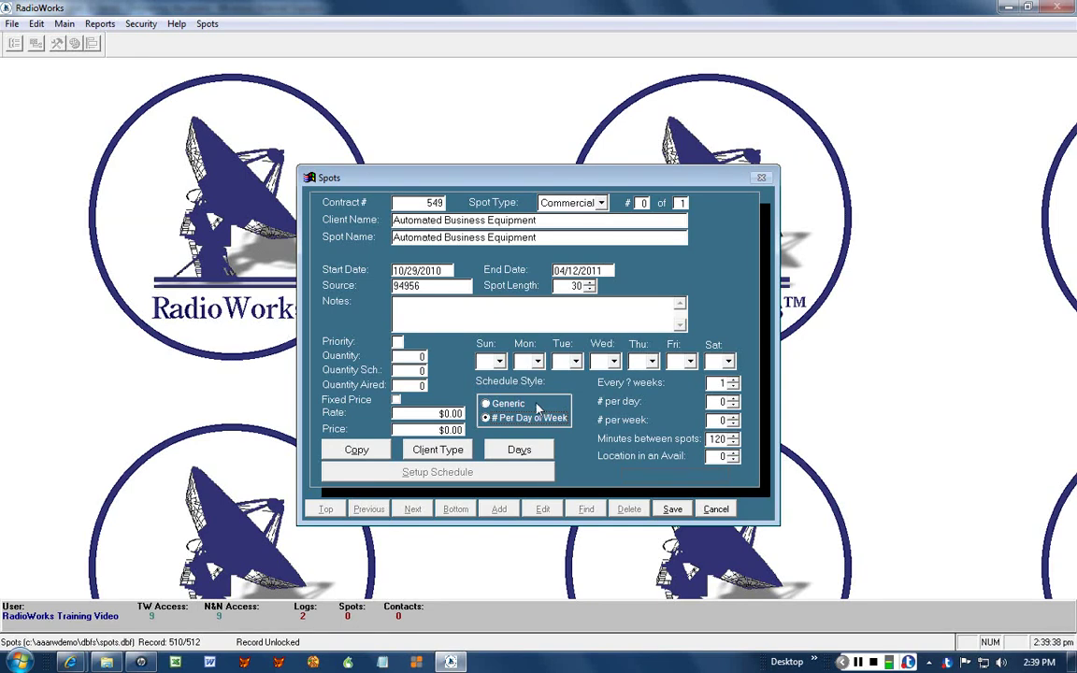
click(725, 402)
text(1)
click(497, 361)
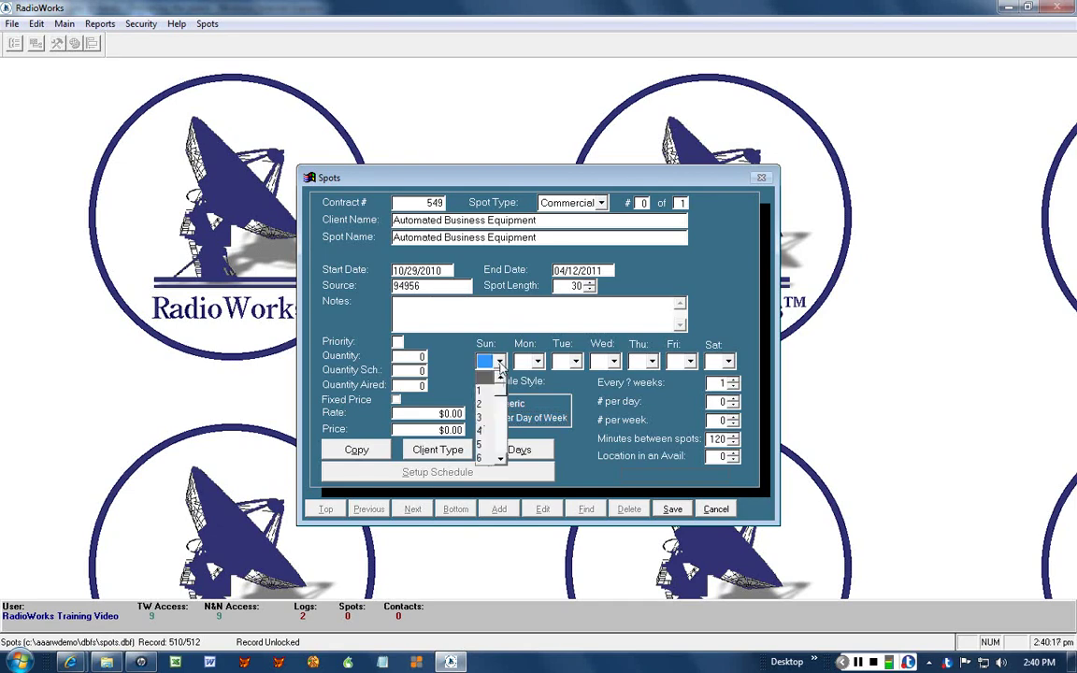
click(482, 391)
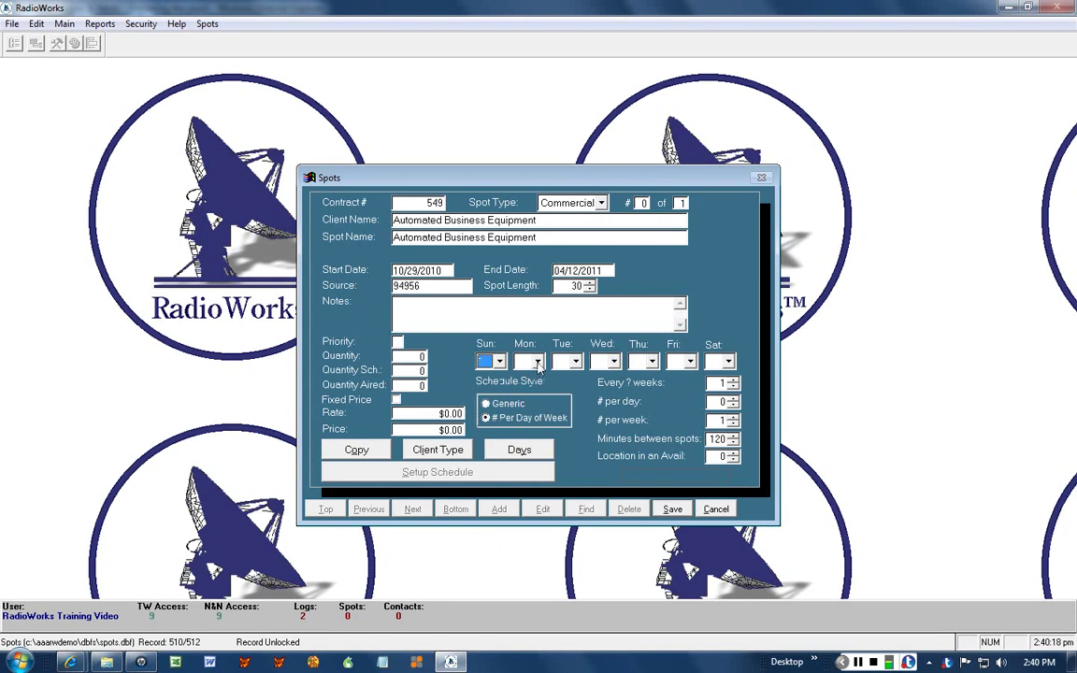
click(537, 363)
click(522, 404)
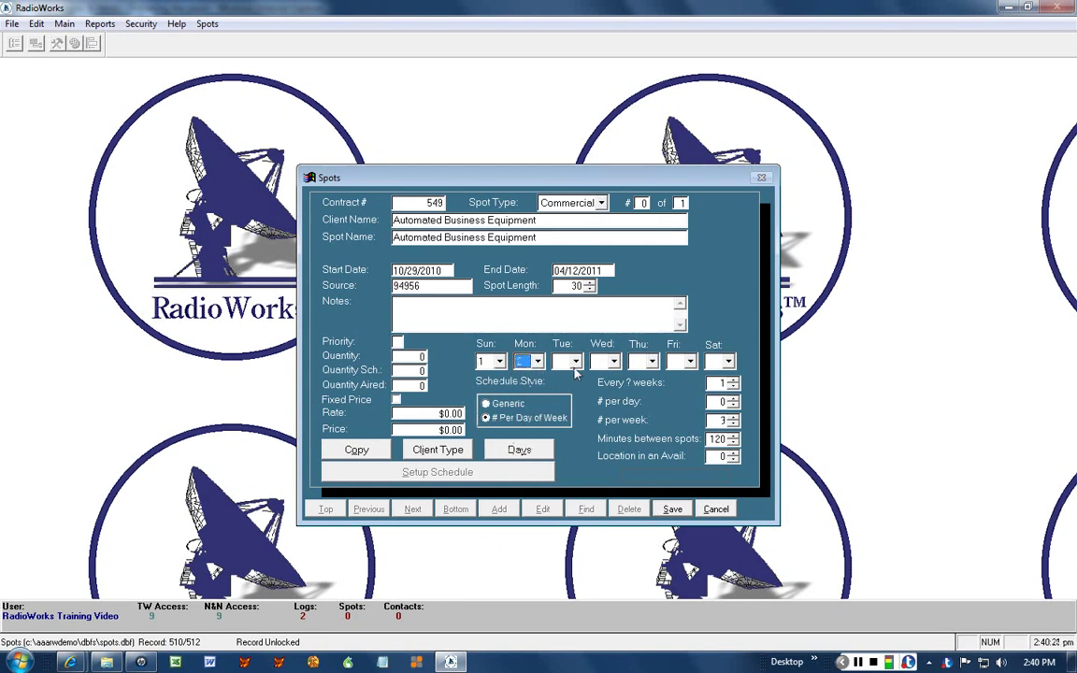
click(576, 363)
click(560, 418)
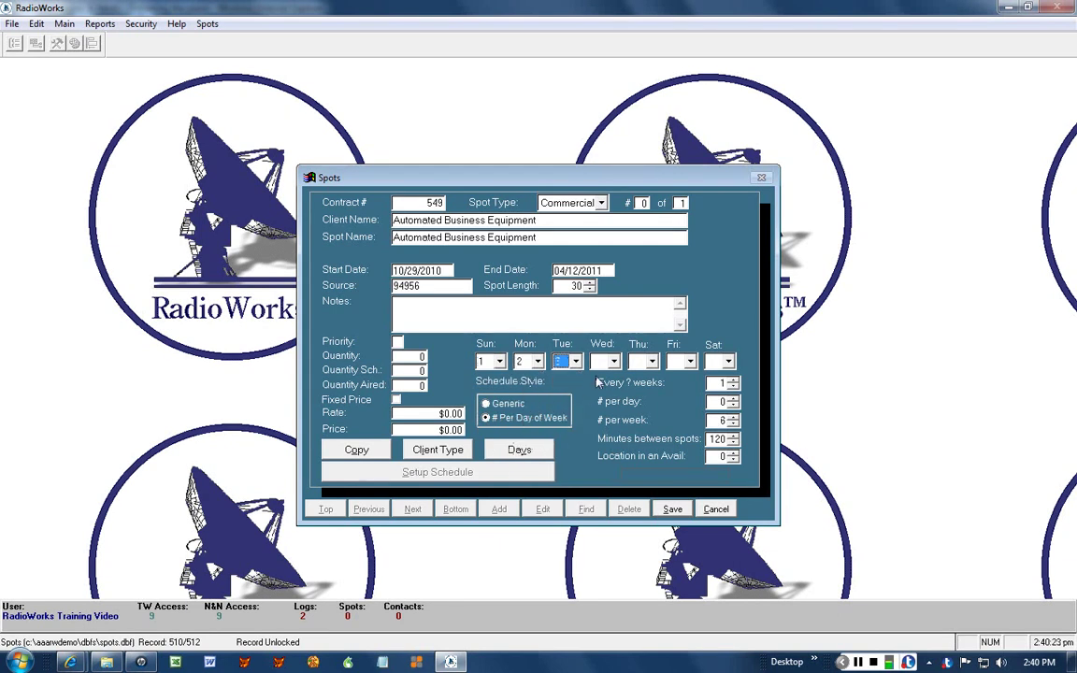
Step: Assign 2 spots to Wednesday, 1 to Thursday, 4 to Friday and 2 to Saturday
click(614, 365)
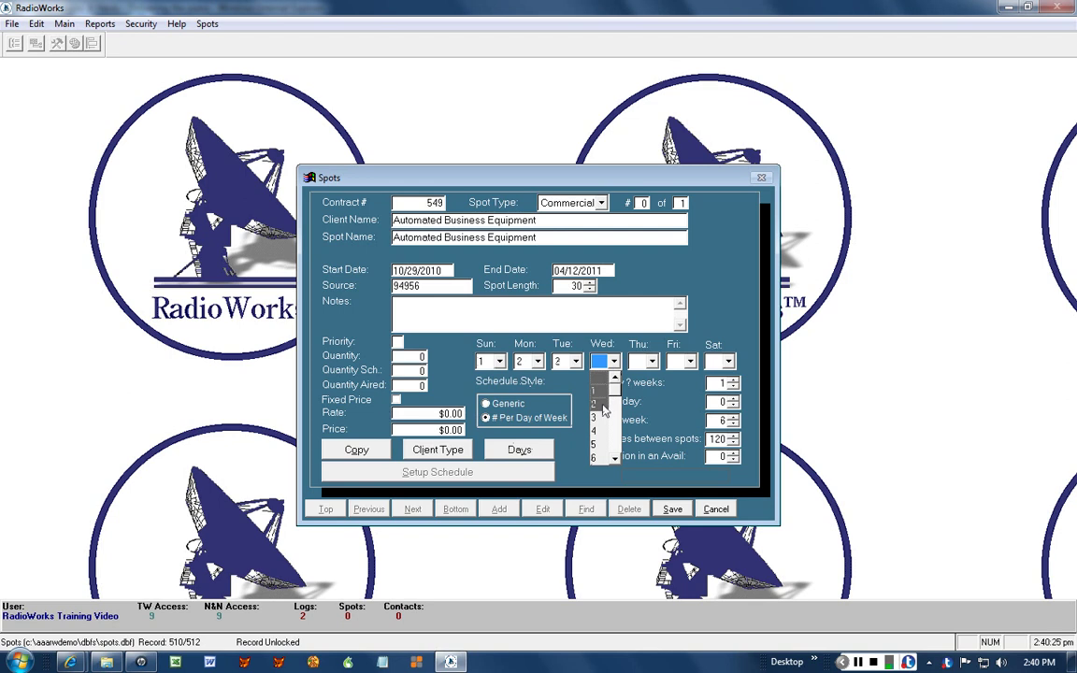
click(598, 417)
click(652, 362)
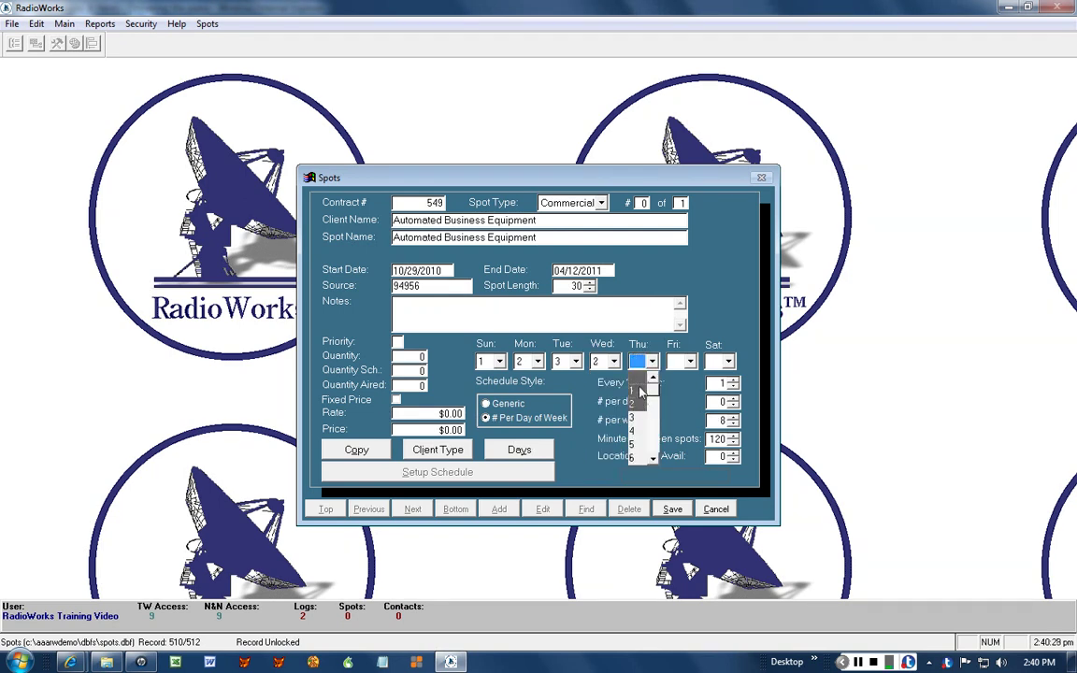
click(634, 390)
click(689, 362)
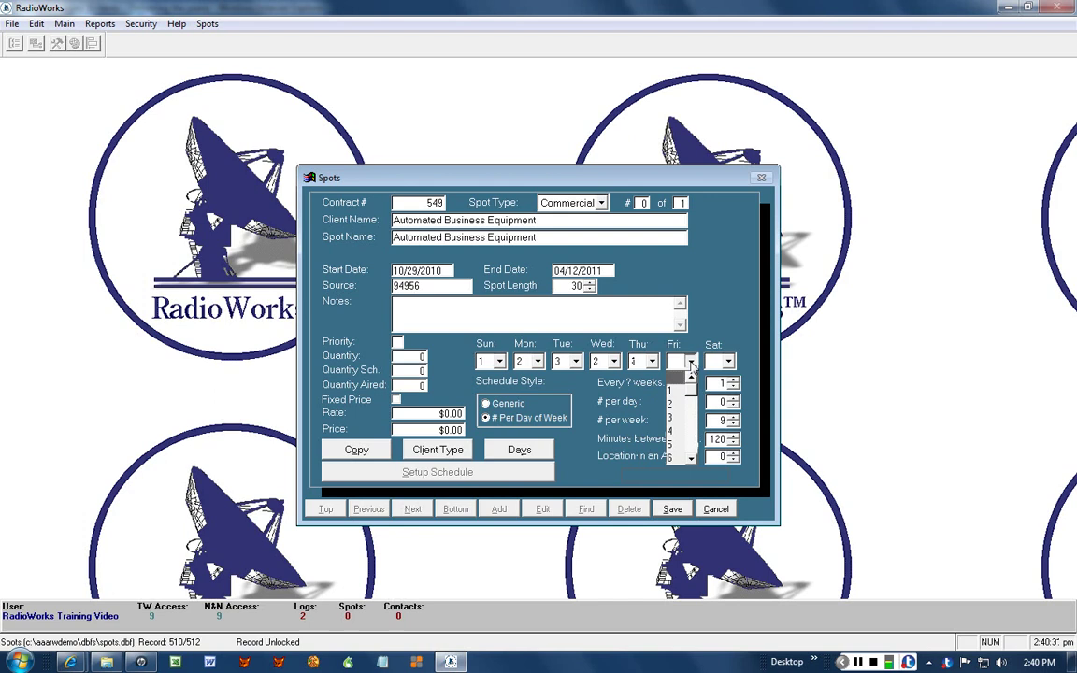
click(681, 431)
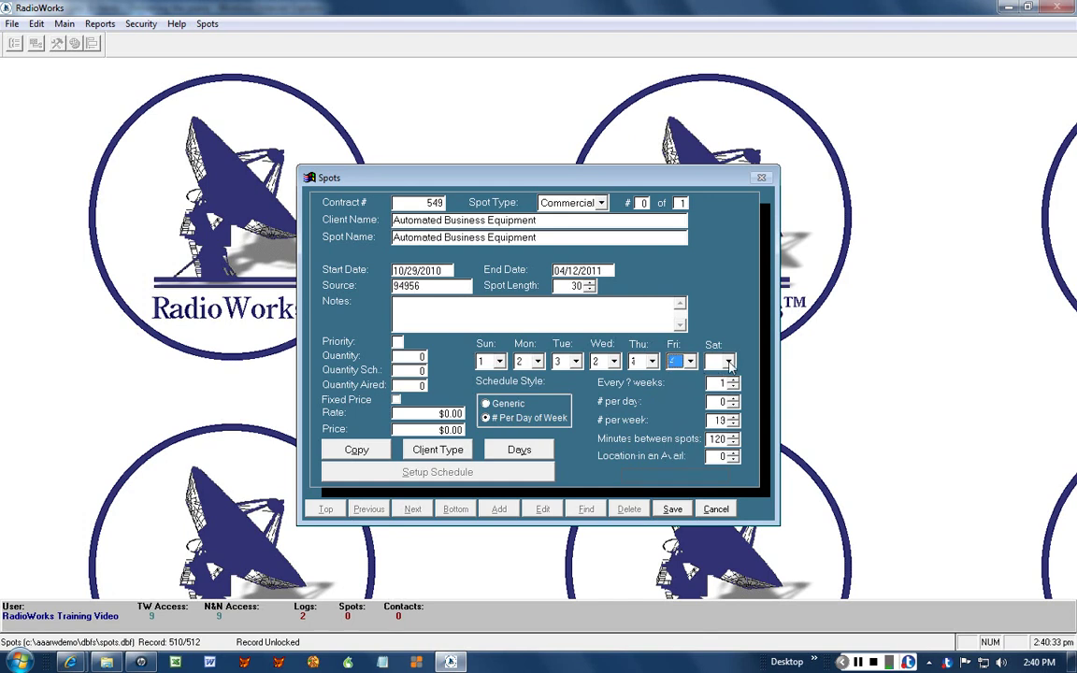
click(729, 362)
click(709, 404)
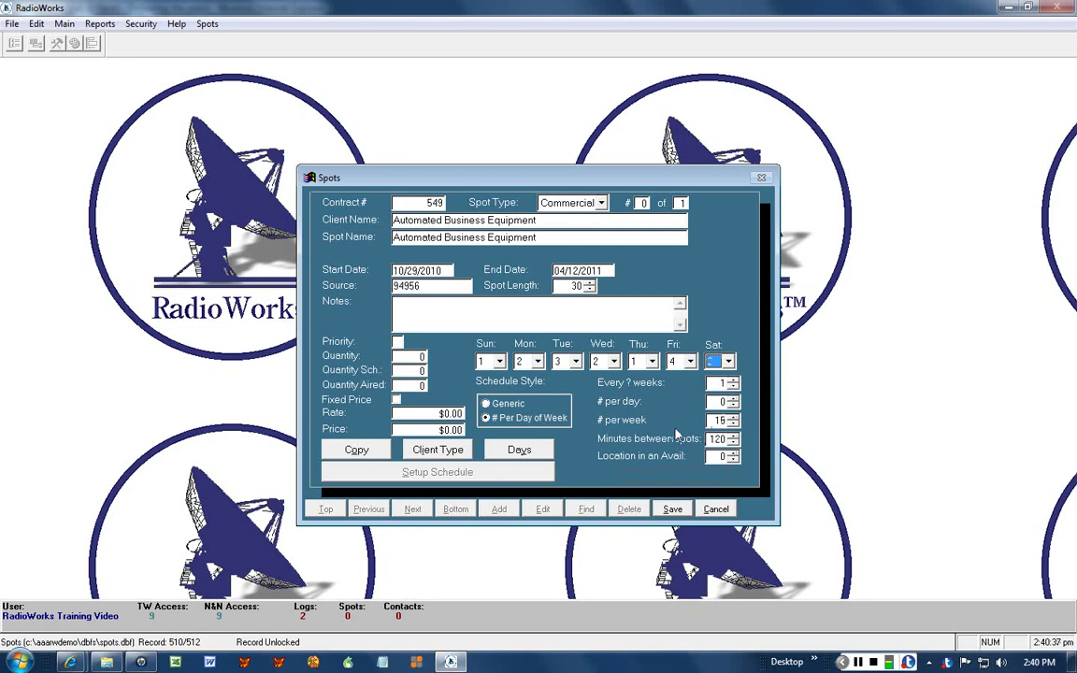
click(734, 417)
Step: Mark the spot as fixed price and set its price to $5,000.00
click(396, 401)
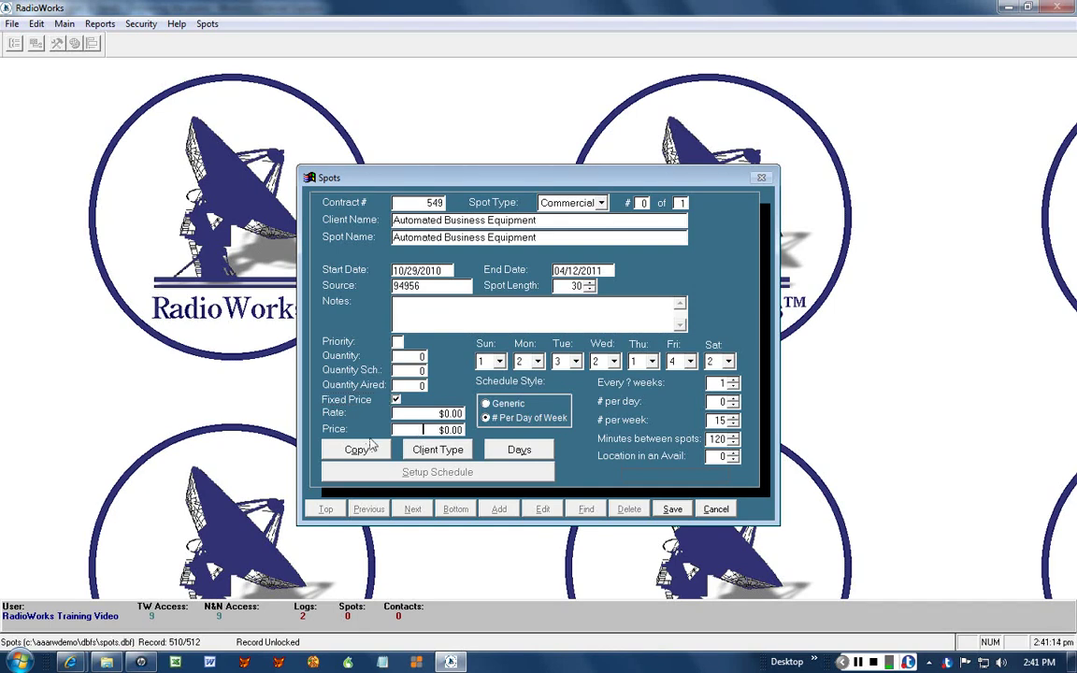
click(432, 429)
text(5000)
key(Tab)
Step: Add Computer Services and Computer Store to the spot's client types and types to avoid, and save the selection
click(438, 451)
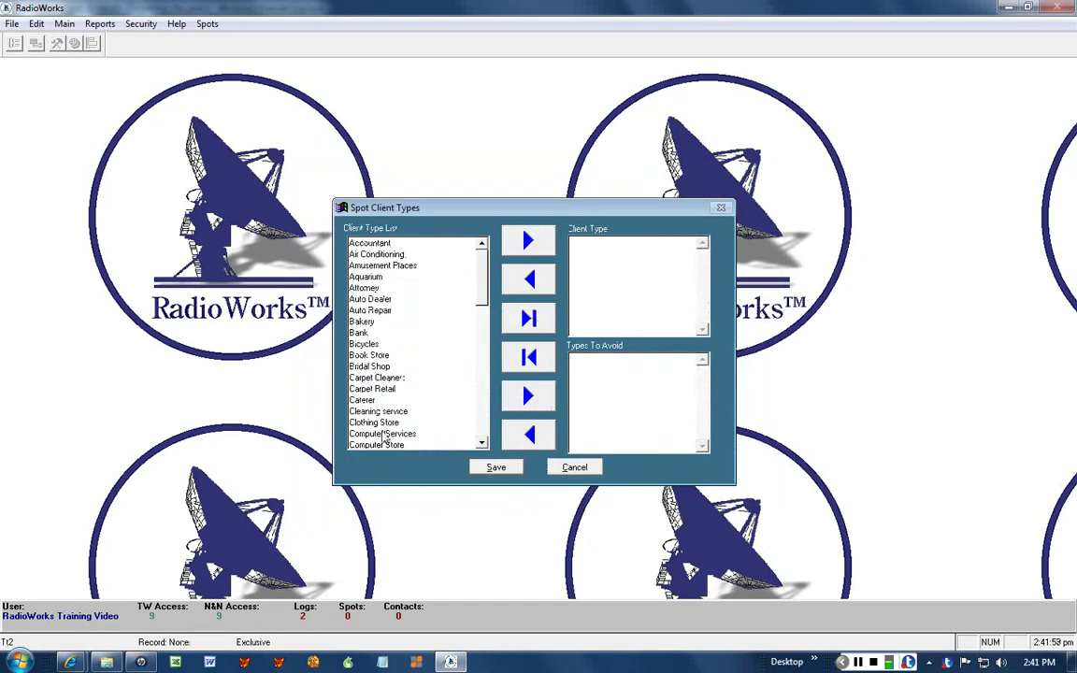
double_click(382, 434)
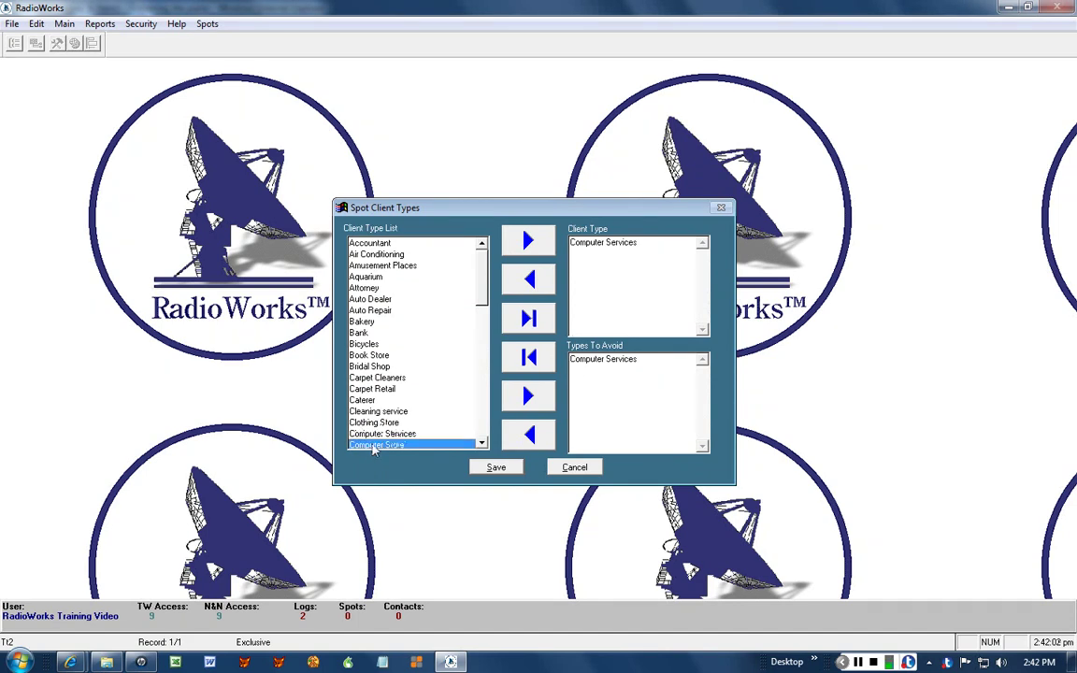
double_click(377, 445)
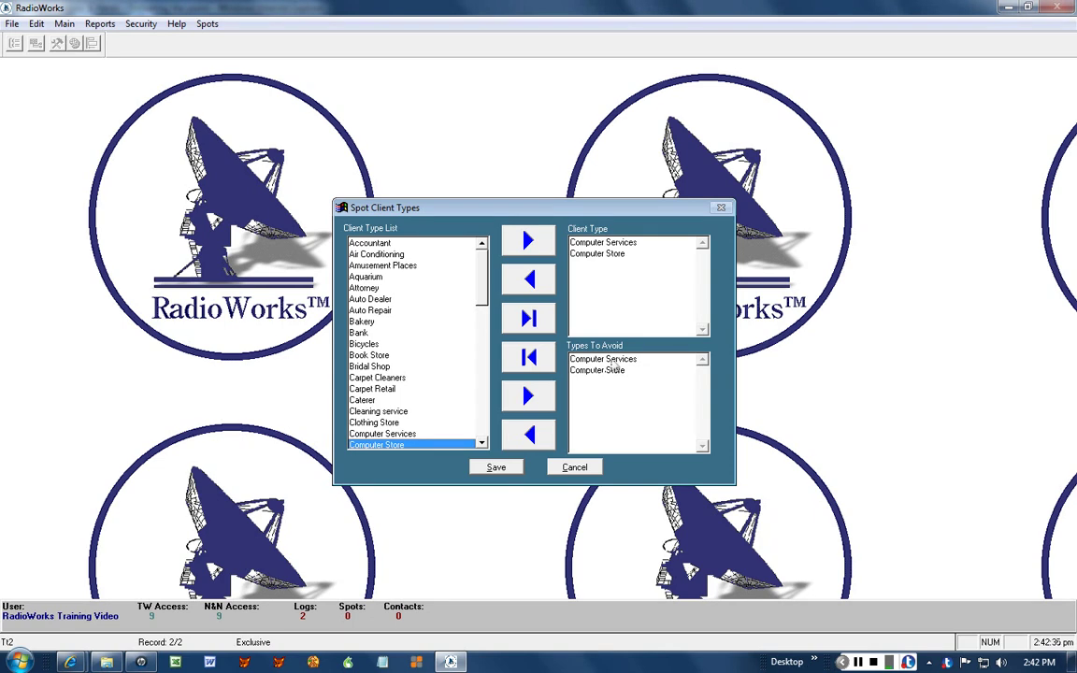
click(495, 469)
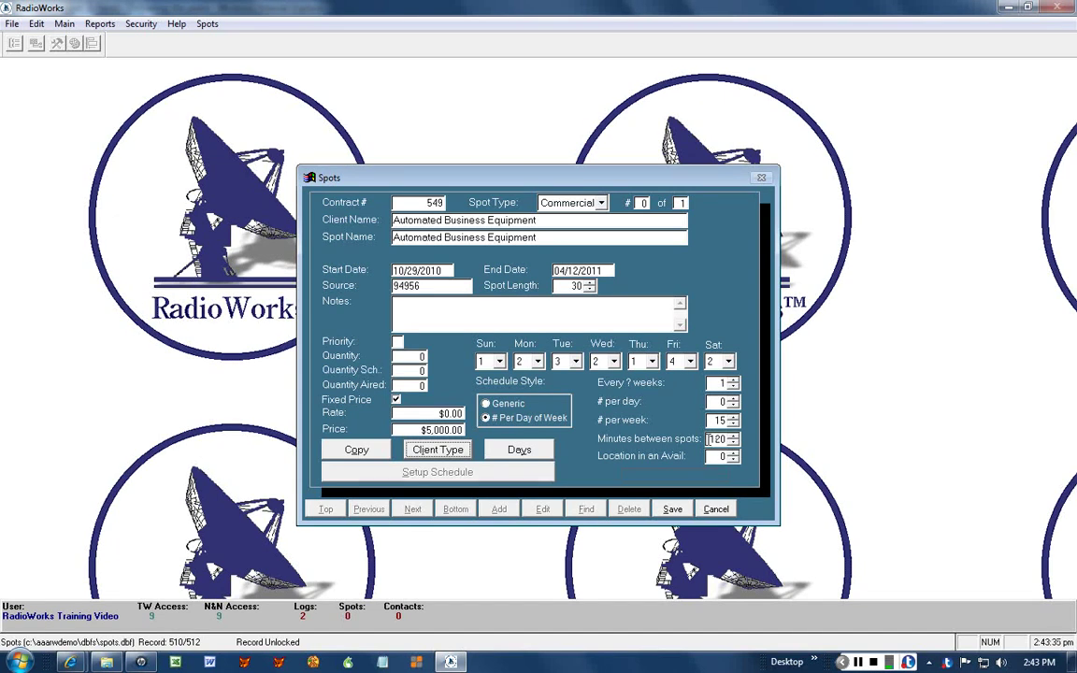
Step: Set the minutes between spots to 60 and save the spot
double_click(712, 439)
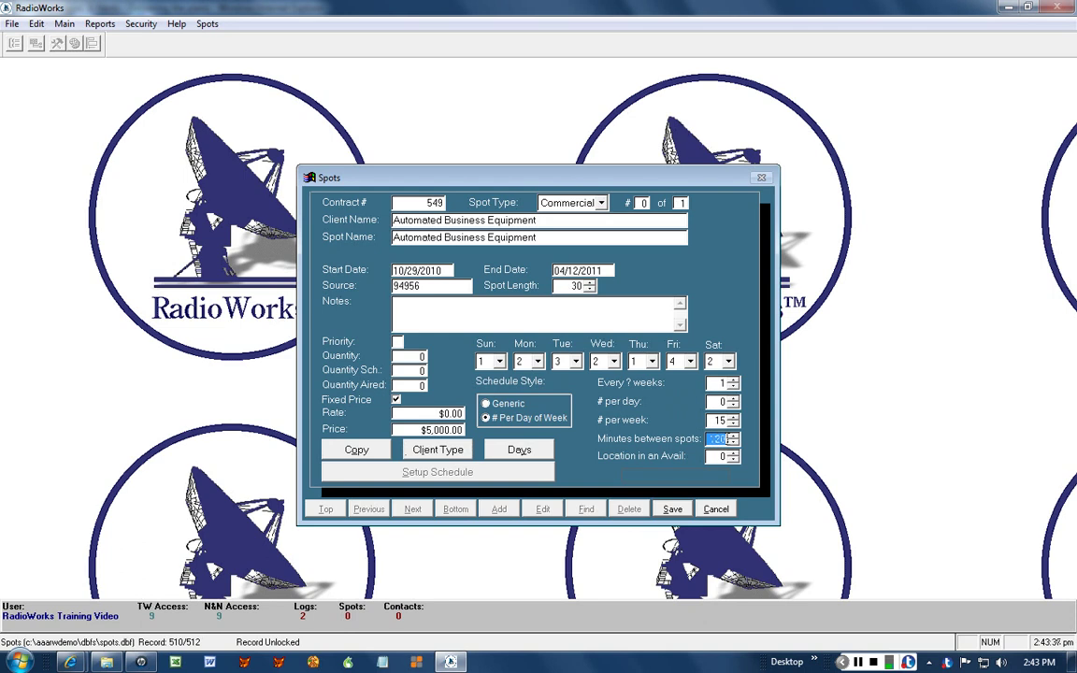
text(60)
click(672, 510)
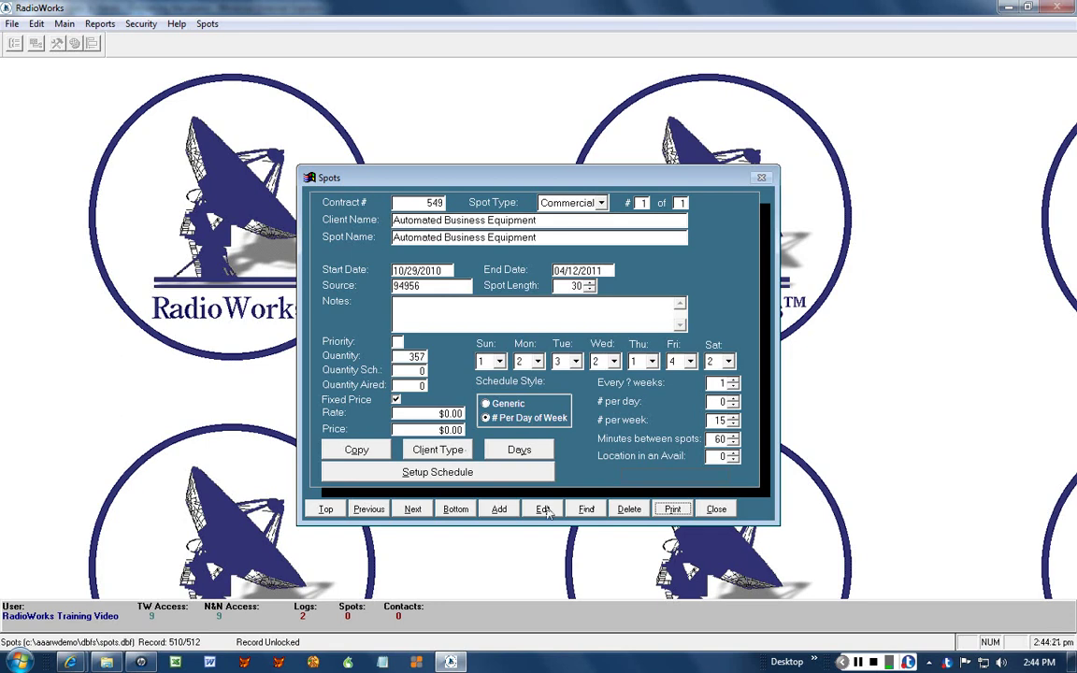
Step: Edit the saved spot to re-enter the price of $5,000.00, and save it again
key(alt+e)
click(419, 429)
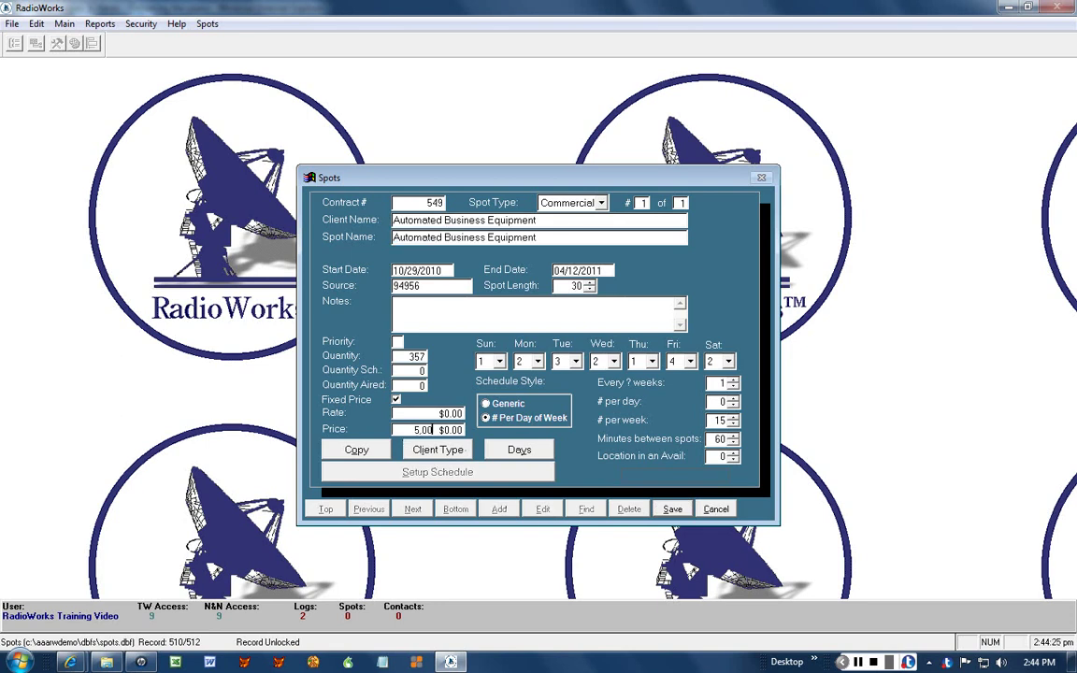
text(5000)
key(Tab)
key(alt+s)
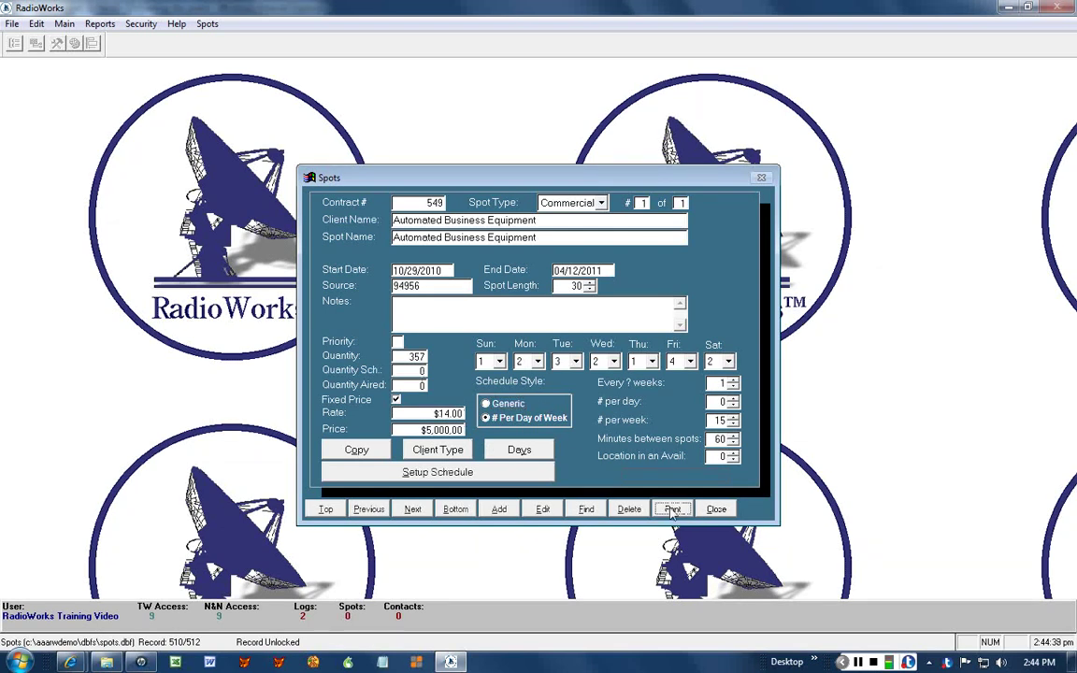
Step: Fill the spot's scheduled breaks from the Commercial AM/PM Drive track and generate the proposed schedule with the Smooth option
click(455, 473)
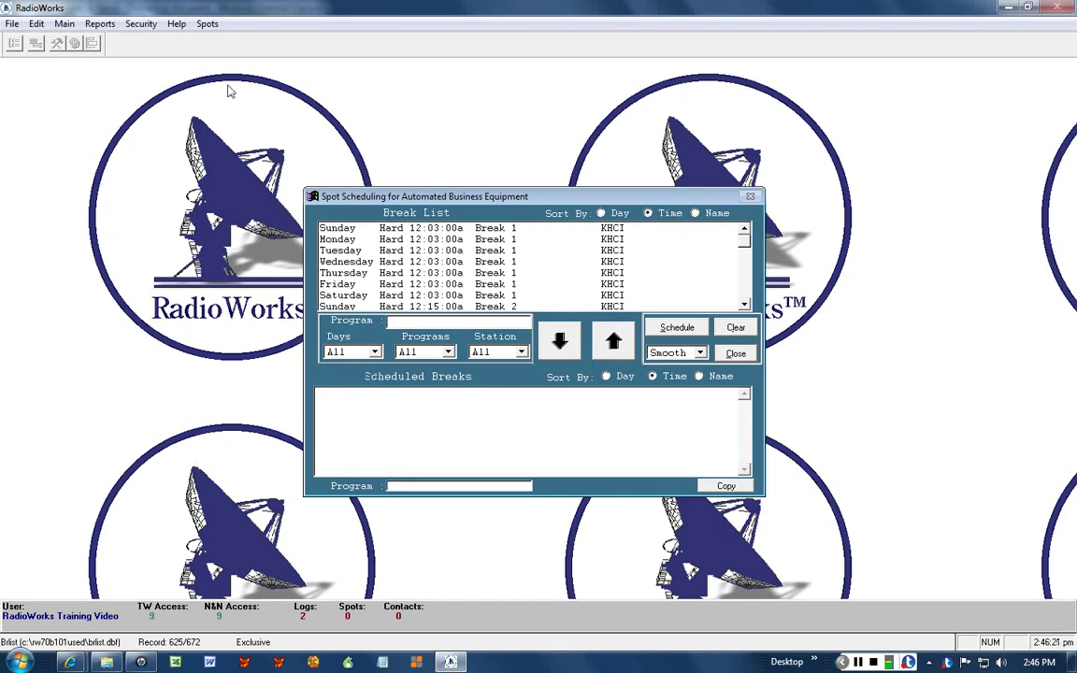
click(209, 28)
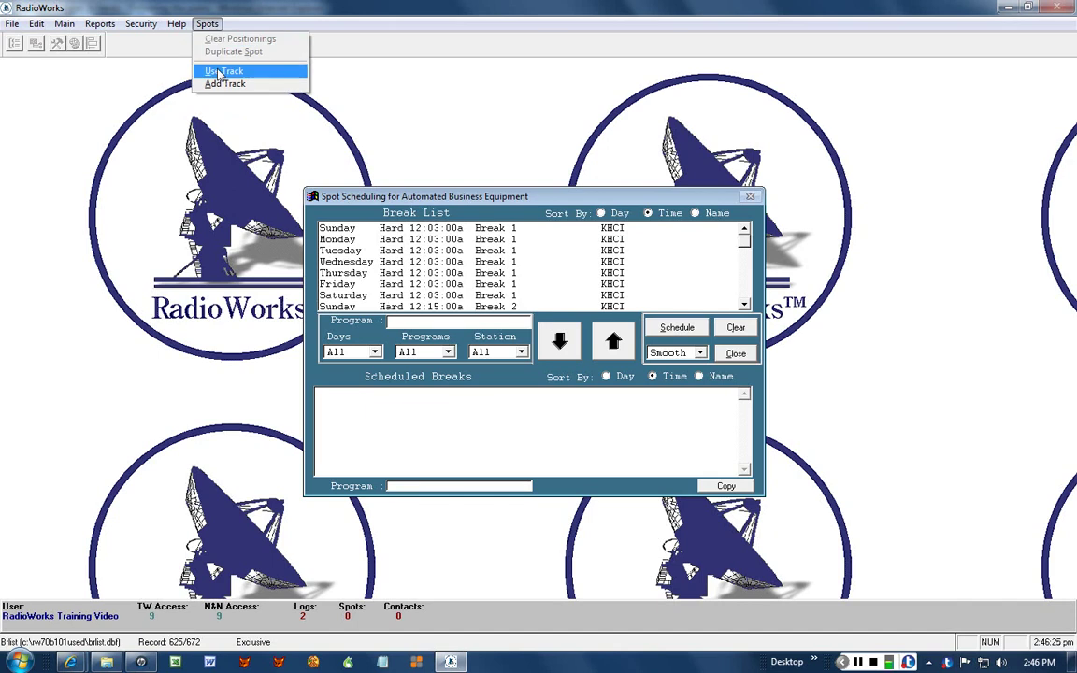
click(222, 72)
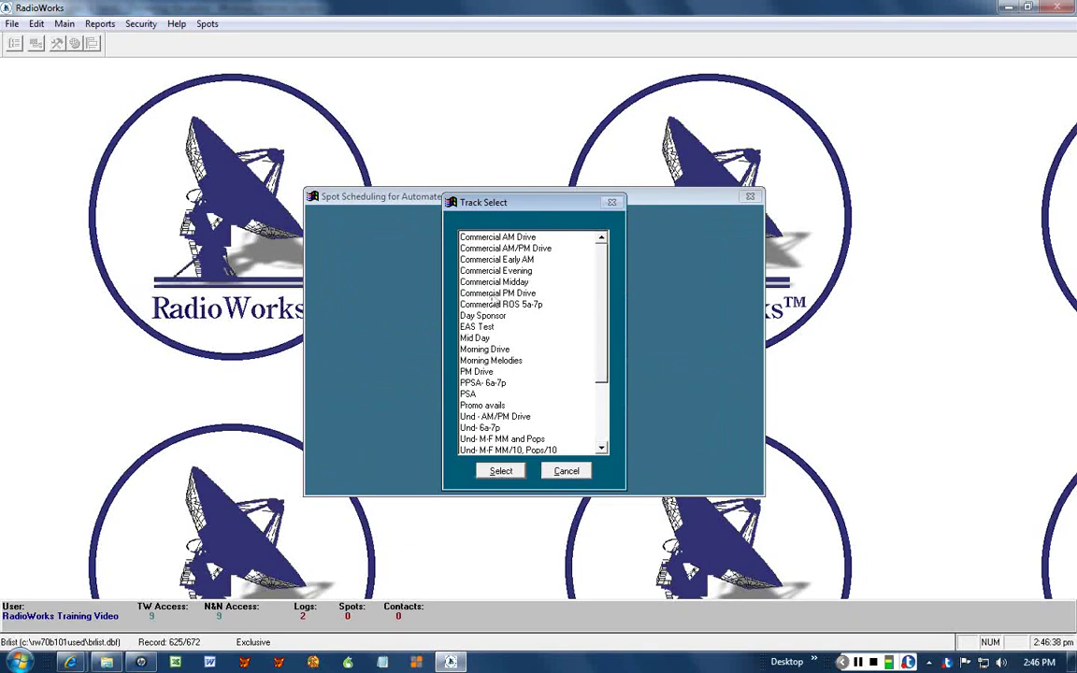
double_click(493, 248)
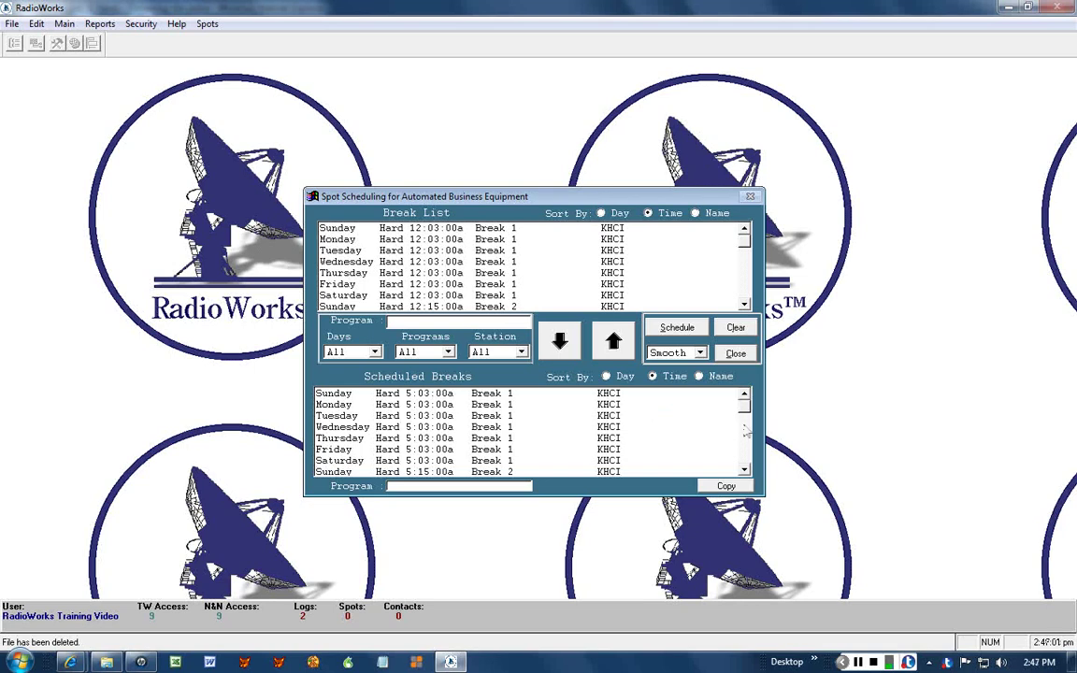
drag(747, 414, 747, 441)
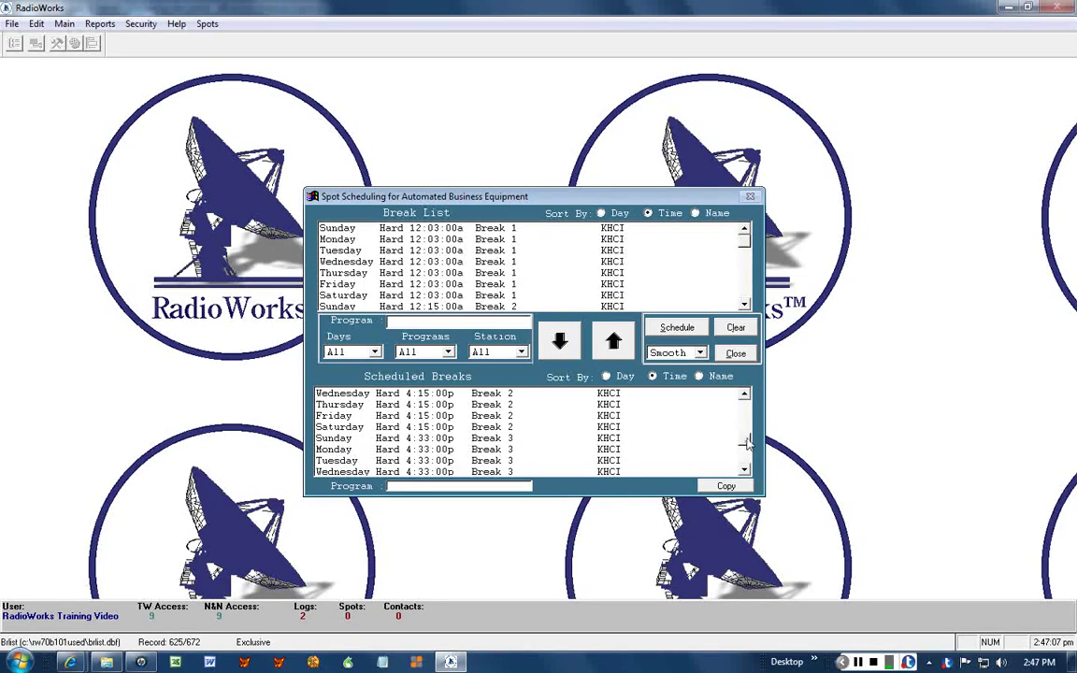
click(745, 414)
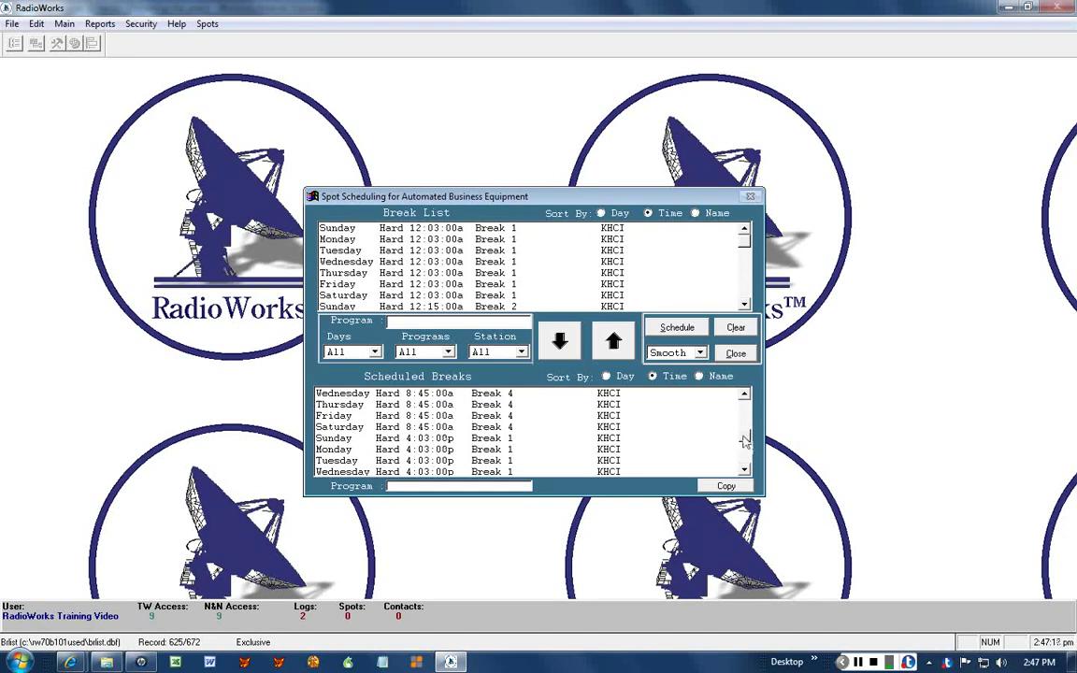
scroll(673, 420, down, 5)
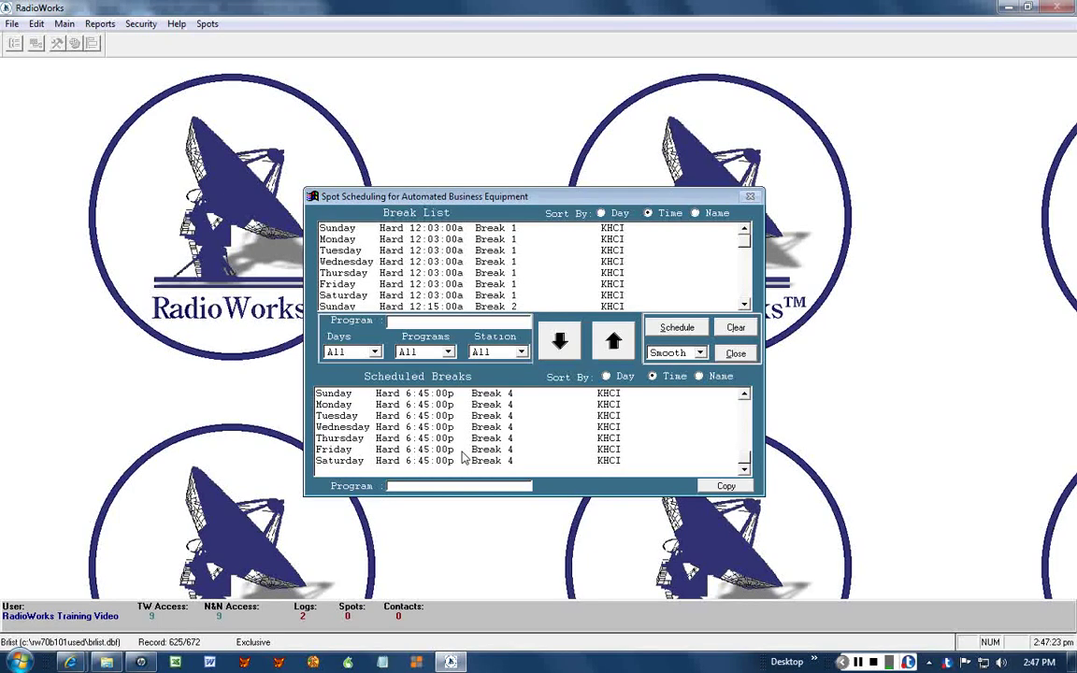
click(677, 328)
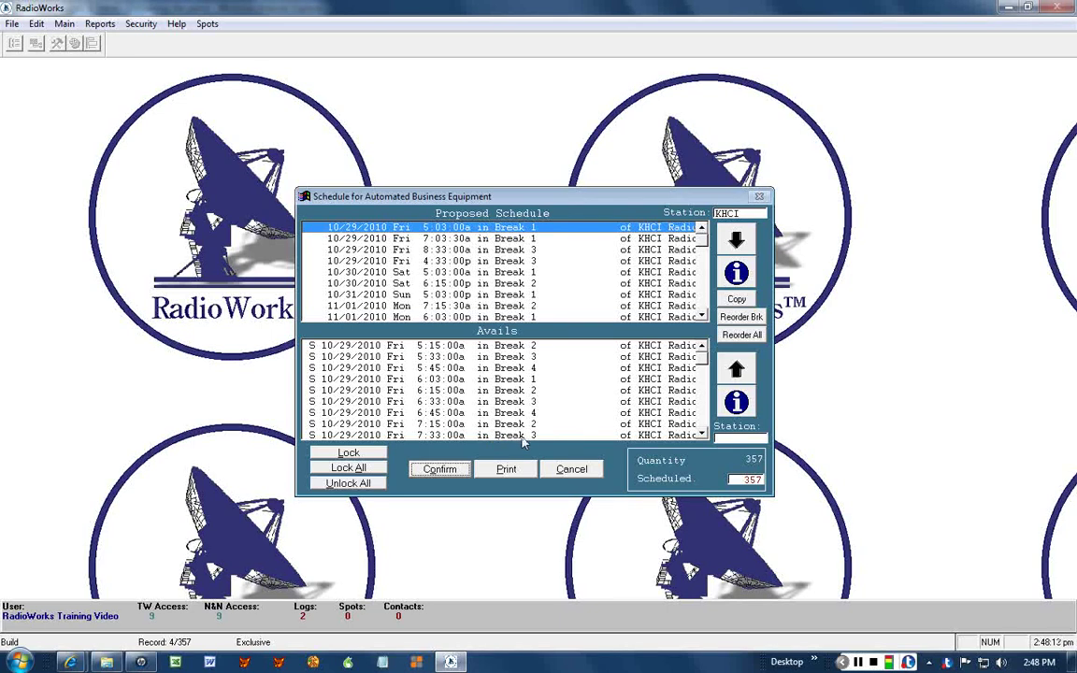
Step: Preview the proposed schedule report on screen, check its first and last pages, and close it without printing
click(505, 470)
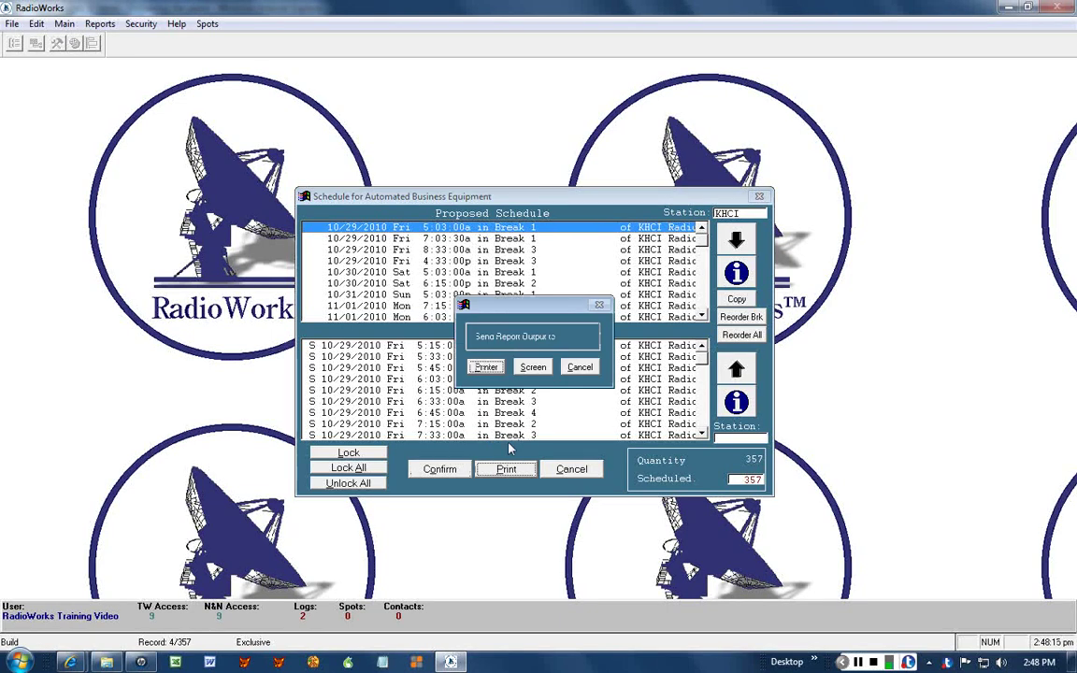
click(536, 367)
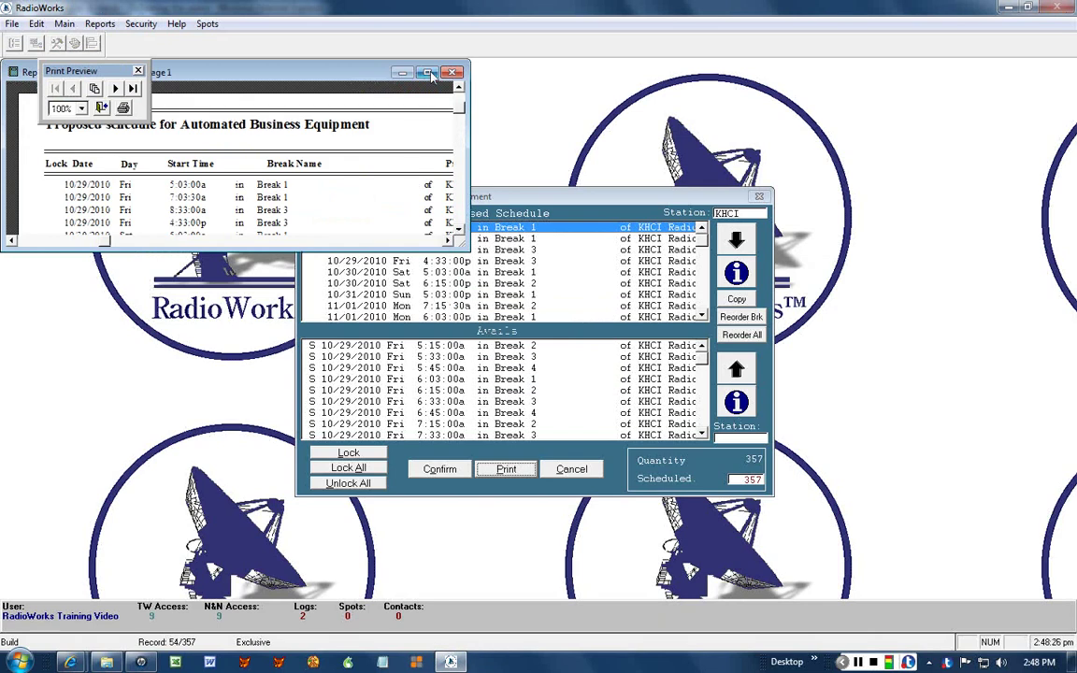
click(427, 73)
scroll(356, 262, down, 5)
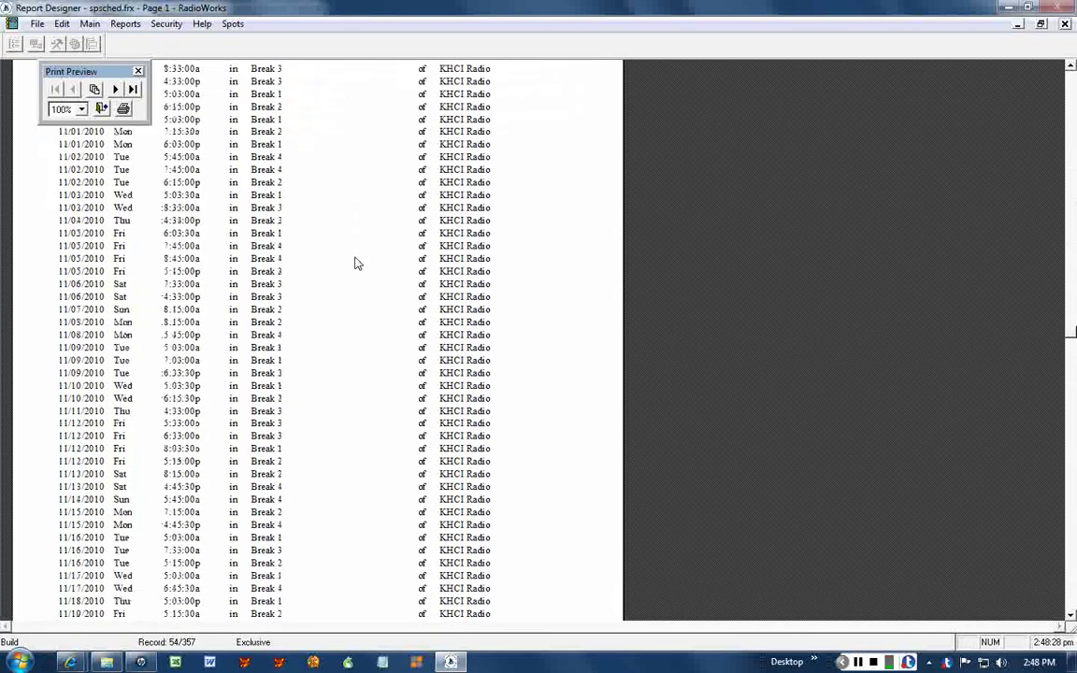
scroll(356, 262, up, 5)
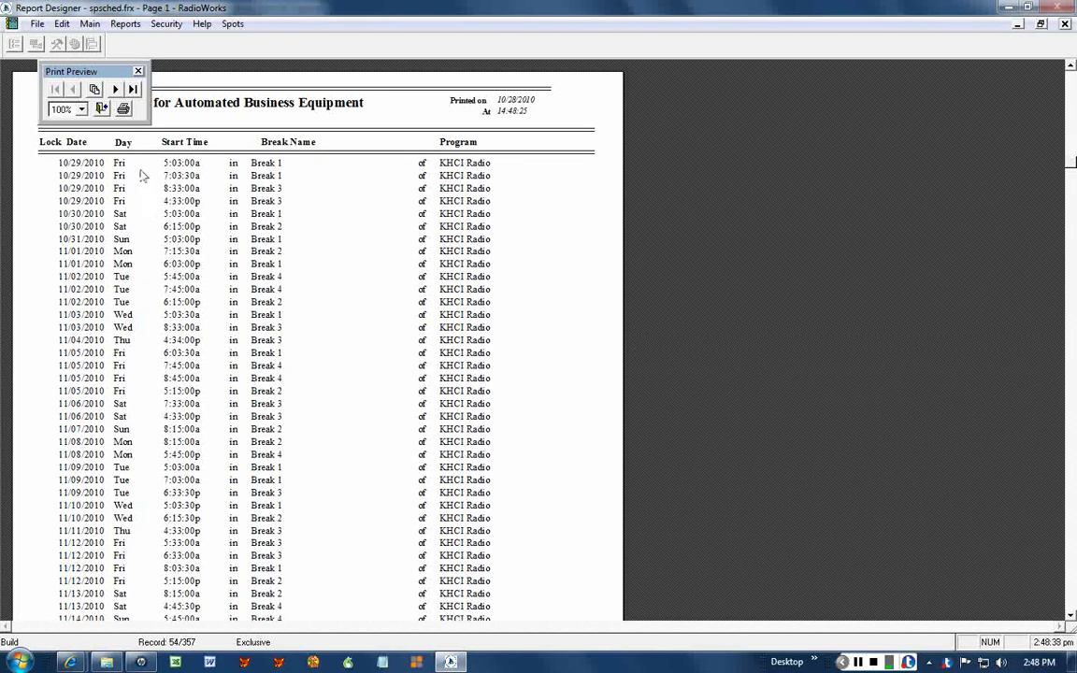
click(132, 89)
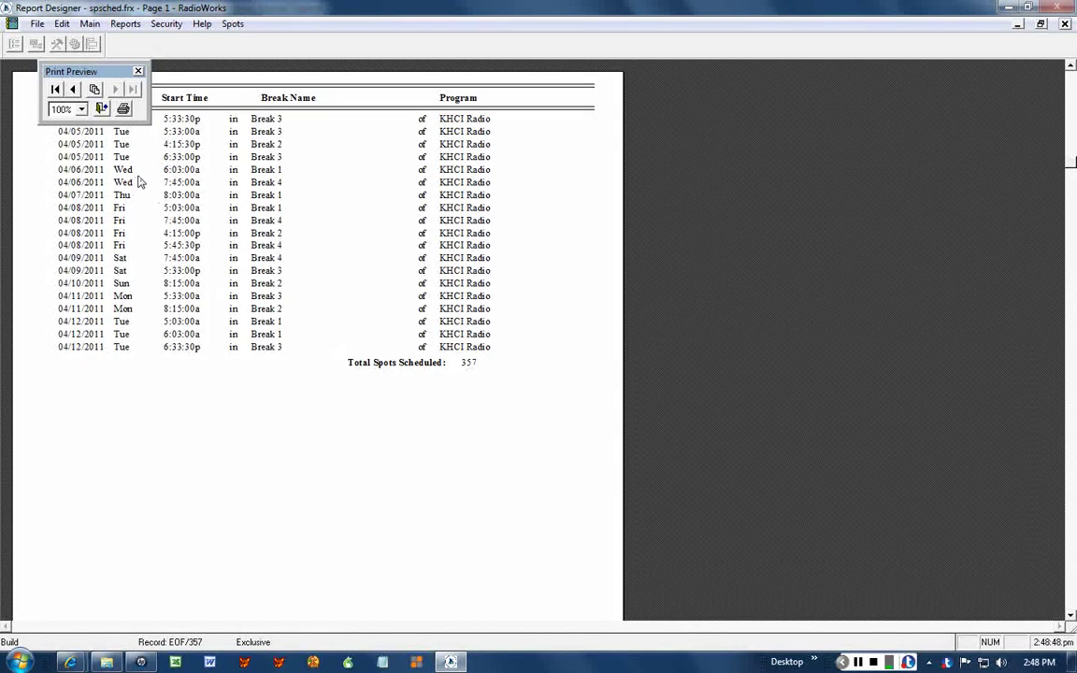
click(103, 109)
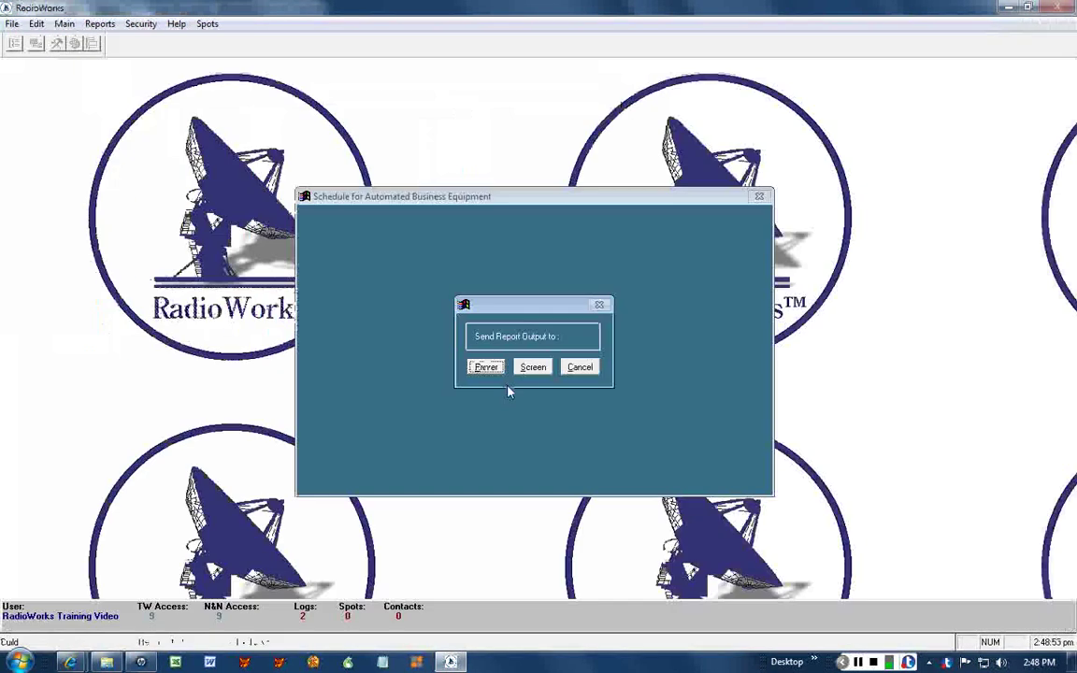
click(578, 368)
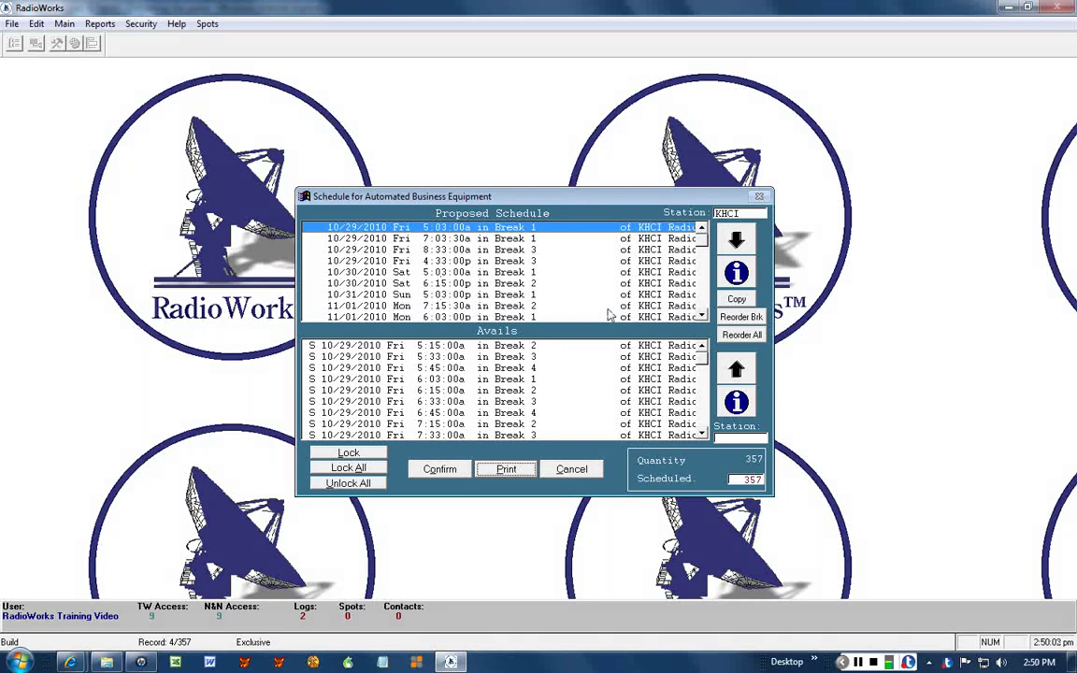
Step: Examine the avails list below the proposed schedule for open breaks from 10/29/2010 through 11/04/2010
click(705, 397)
scroll(706, 411, down, 3)
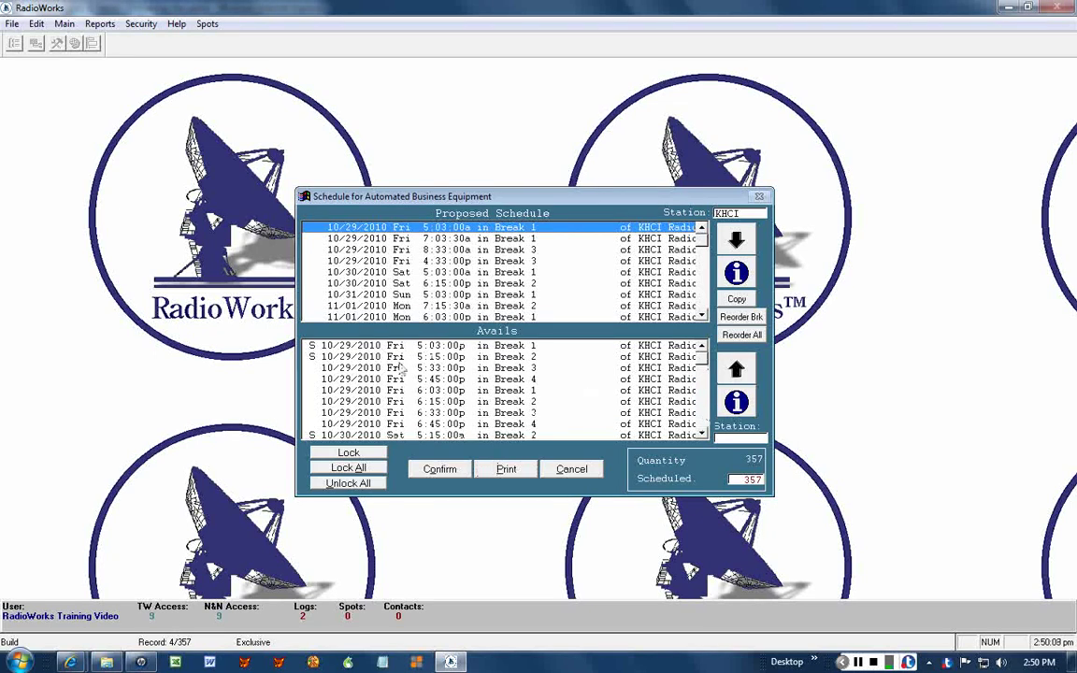
click(705, 404)
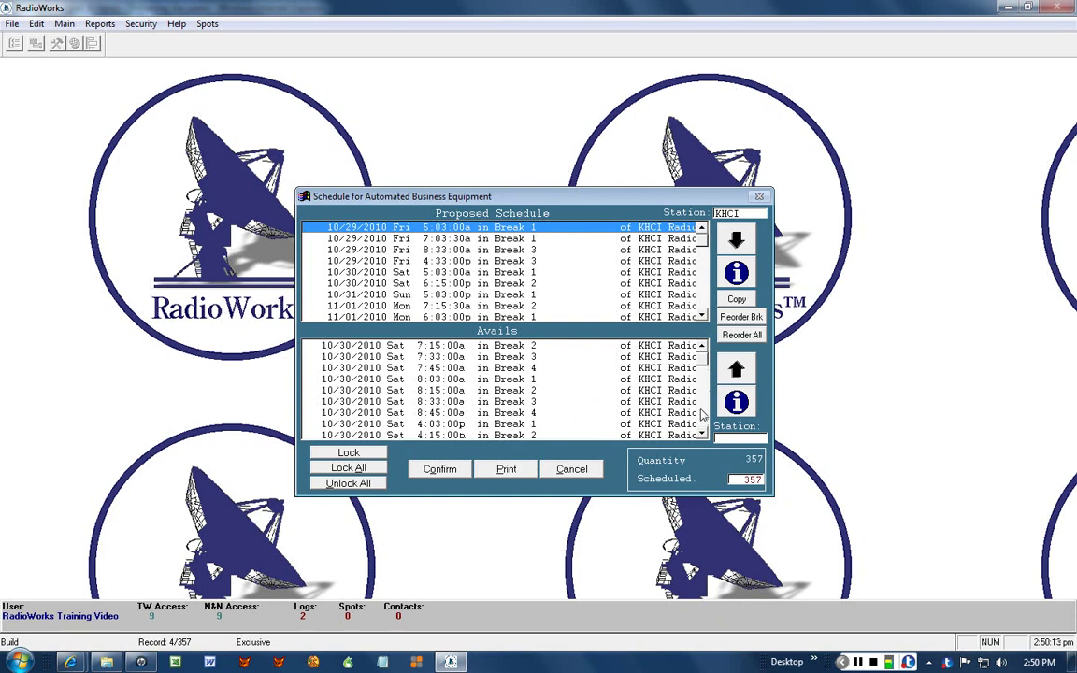
click(705, 404)
click(705, 407)
click(703, 414)
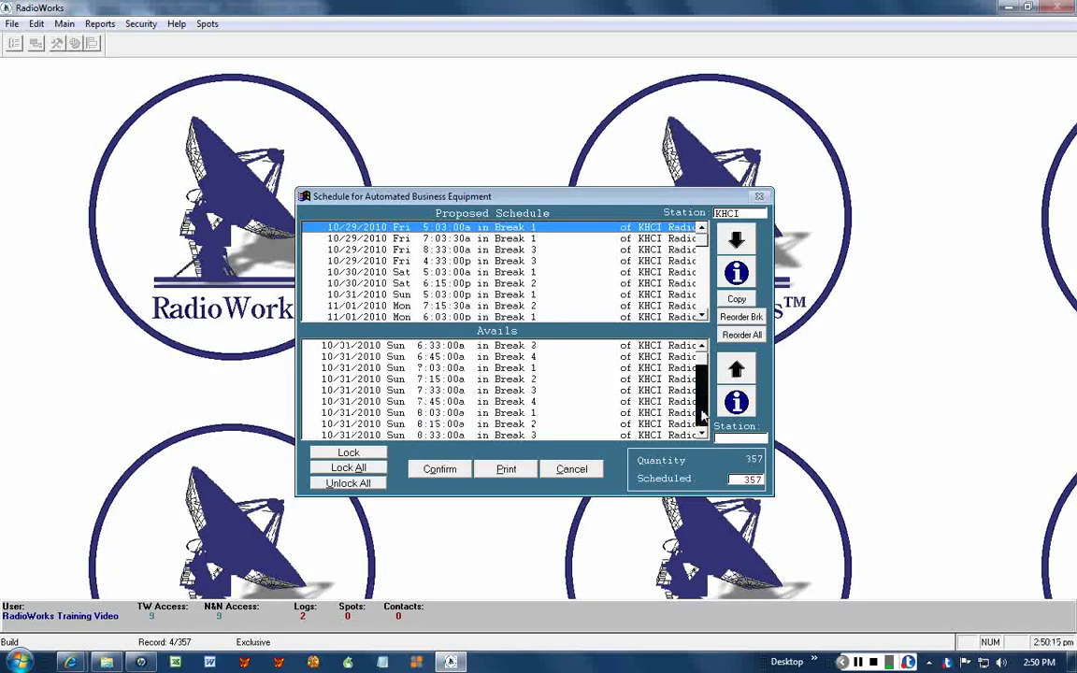
click(703, 417)
click(703, 417)
click(704, 417)
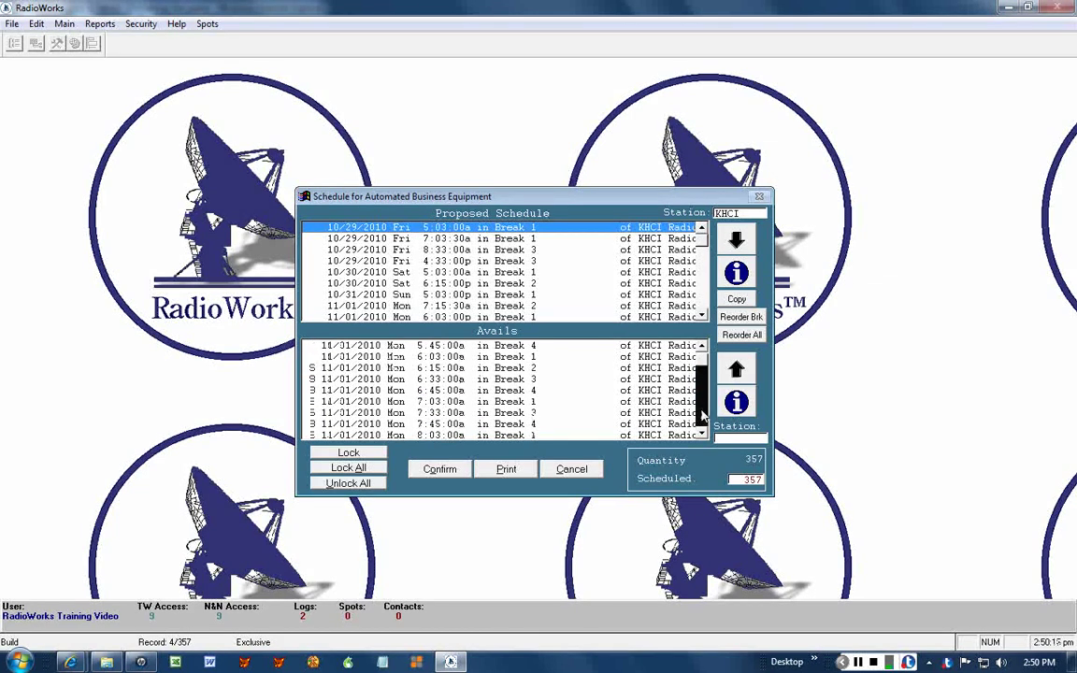
click(703, 417)
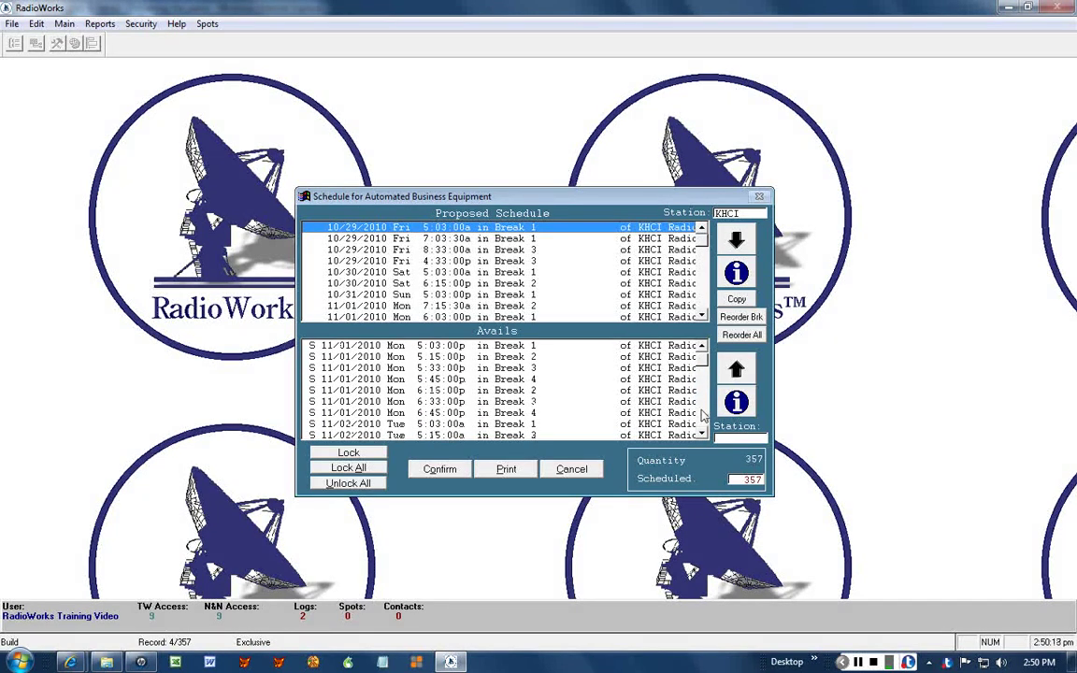
click(703, 417)
click(703, 417)
click(704, 417)
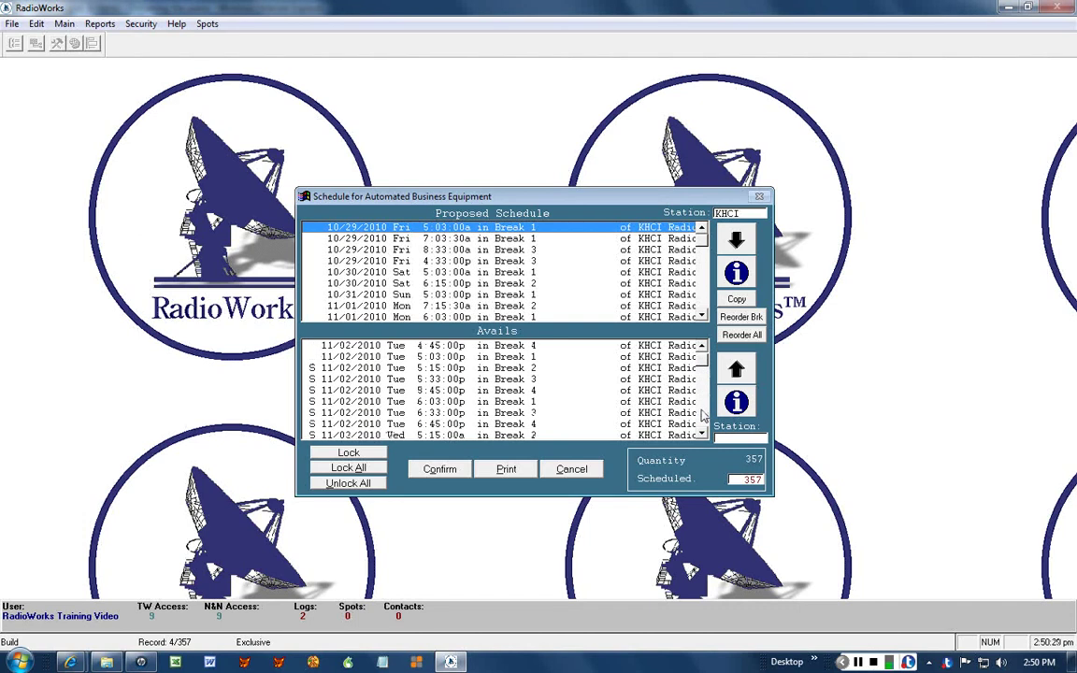
click(703, 417)
click(703, 417)
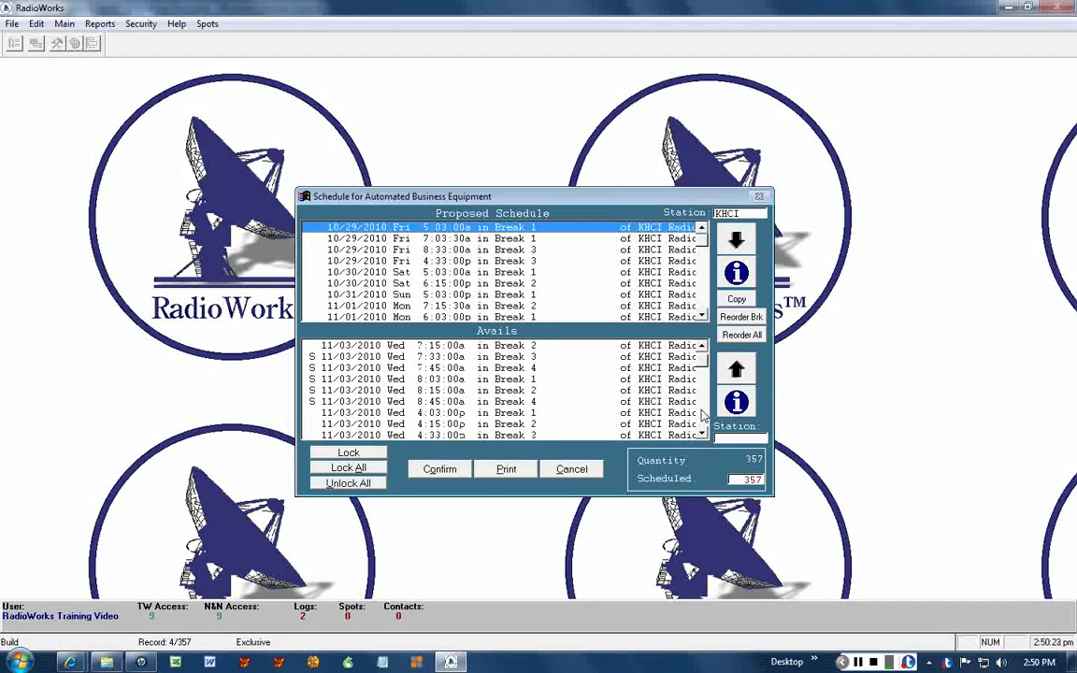
click(703, 417)
click(703, 417)
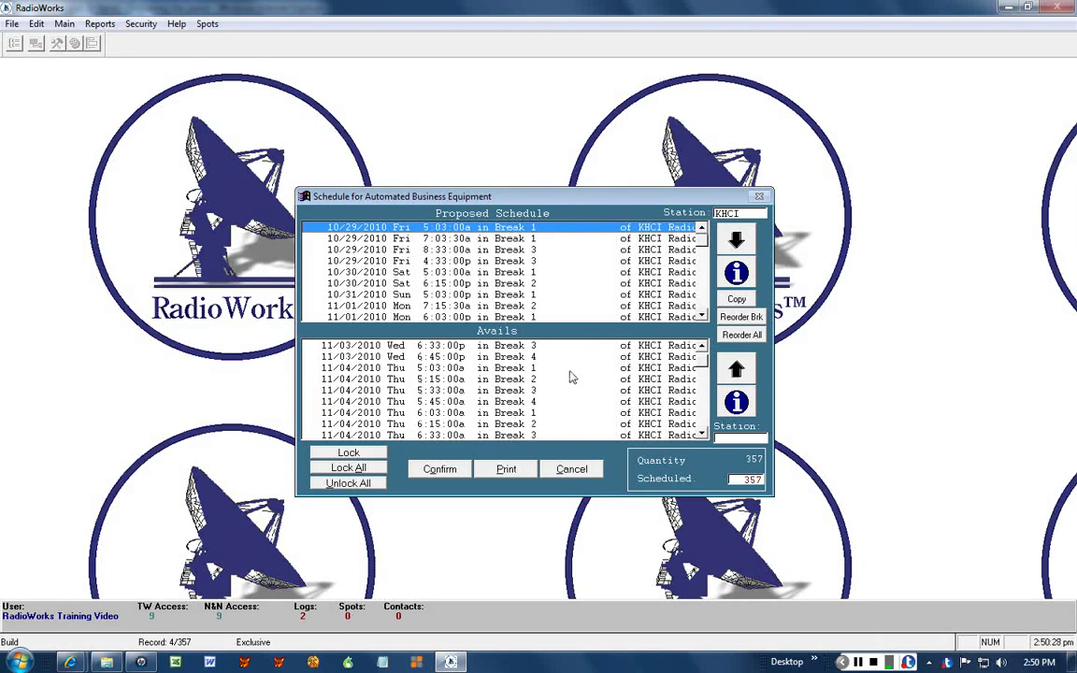
Step: Confirm the proposed schedule even though the contract is not accepted, and review the spot's scheduled air times
click(440, 470)
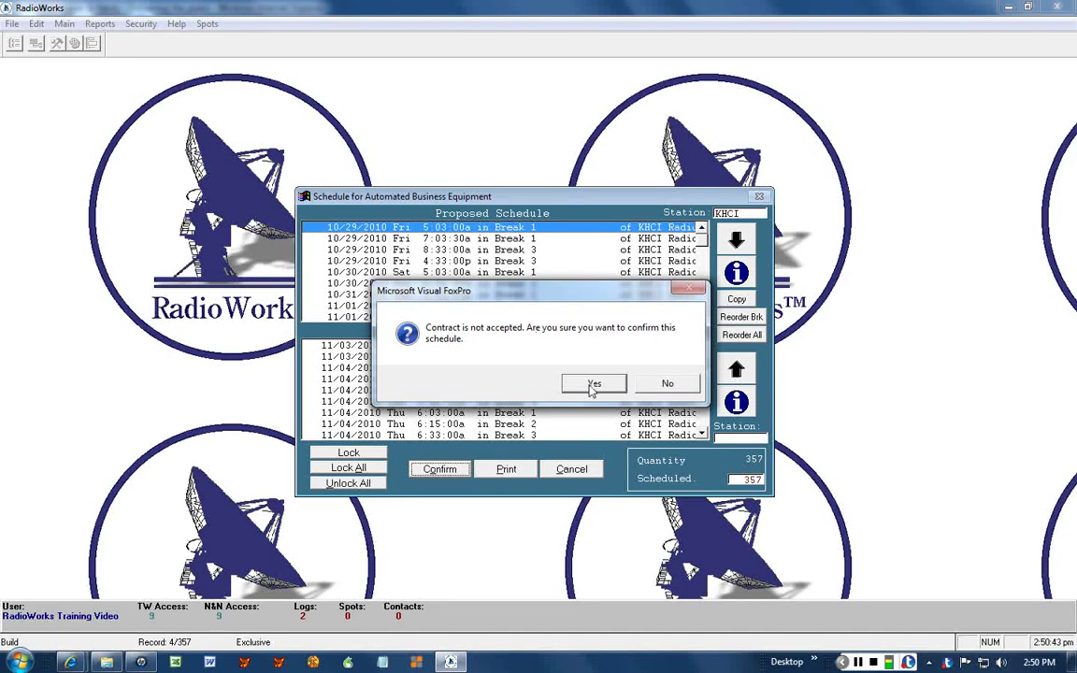
click(591, 385)
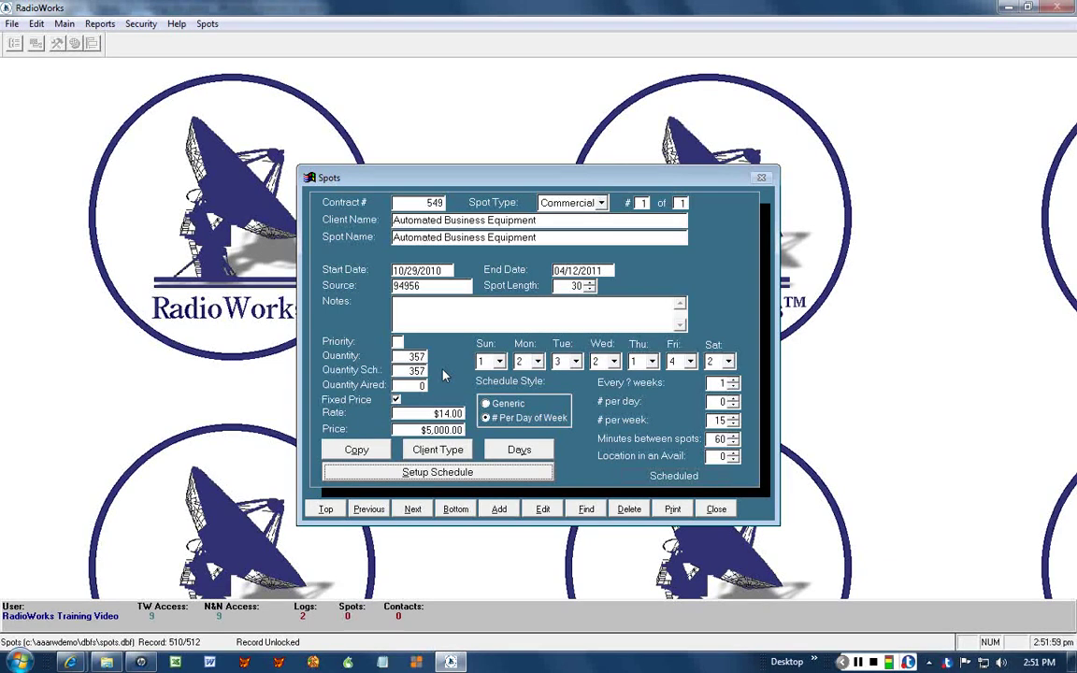
click(677, 476)
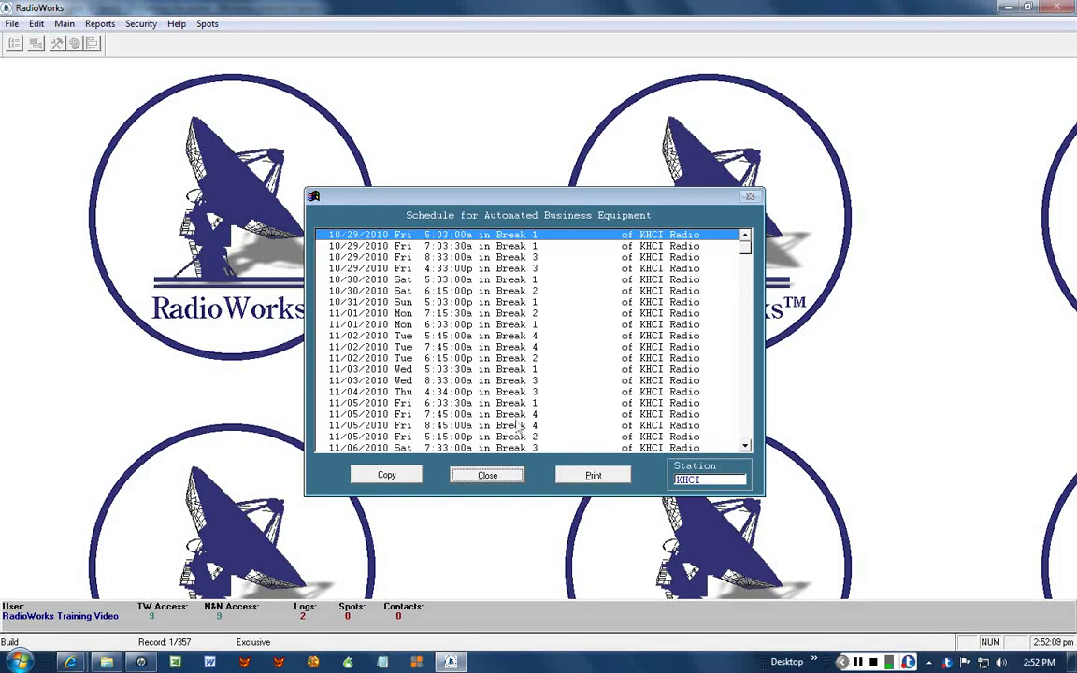
click(487, 475)
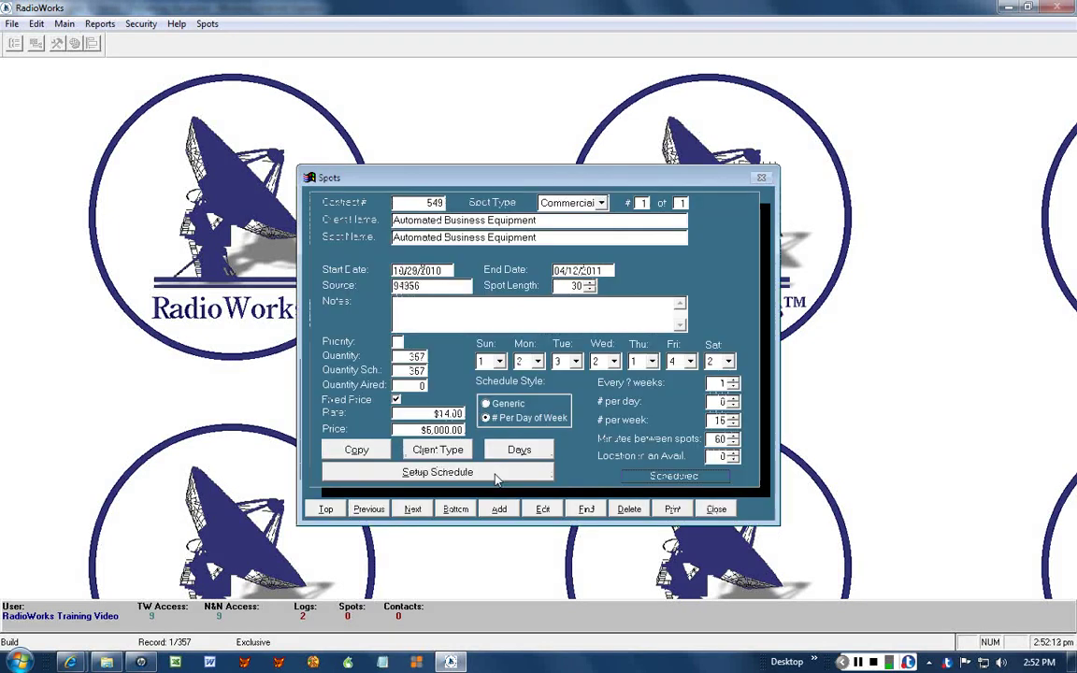